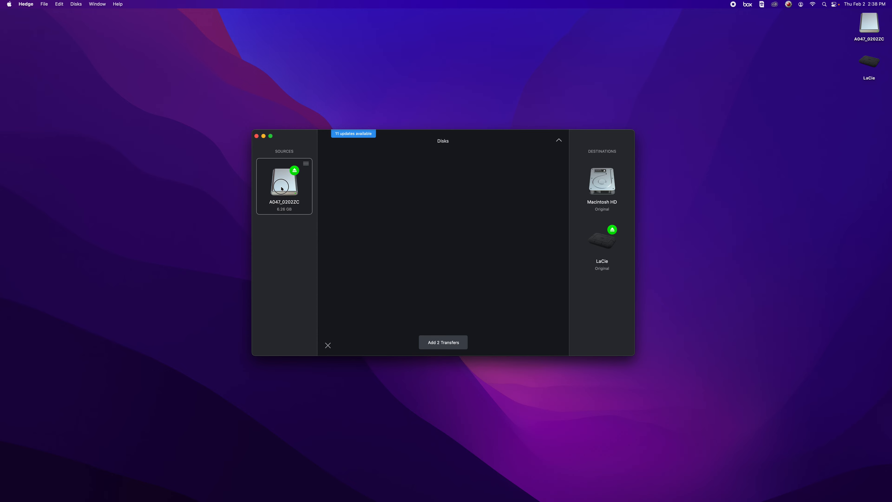
Step: Clear the existing disk assignments, then assign A047_0202ZC as the source and Macintosh HD and LaCie as destinations
drag(602, 181, 516, 220)
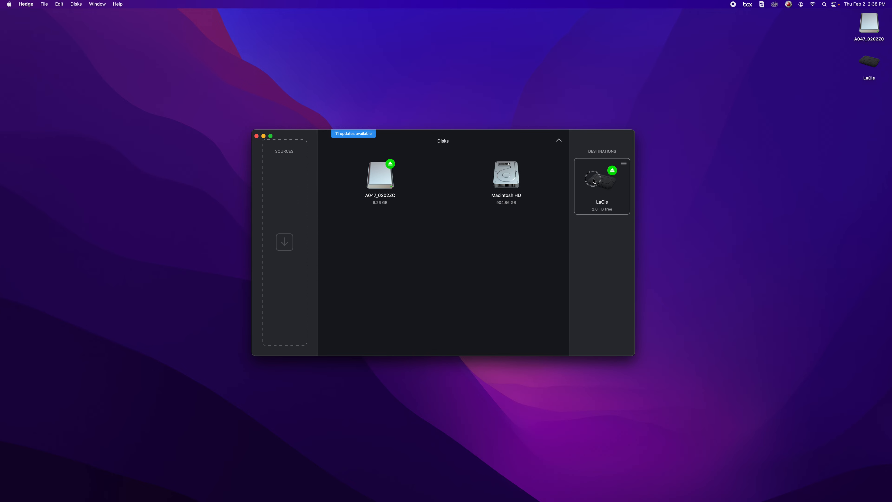
drag(602, 181, 514, 250)
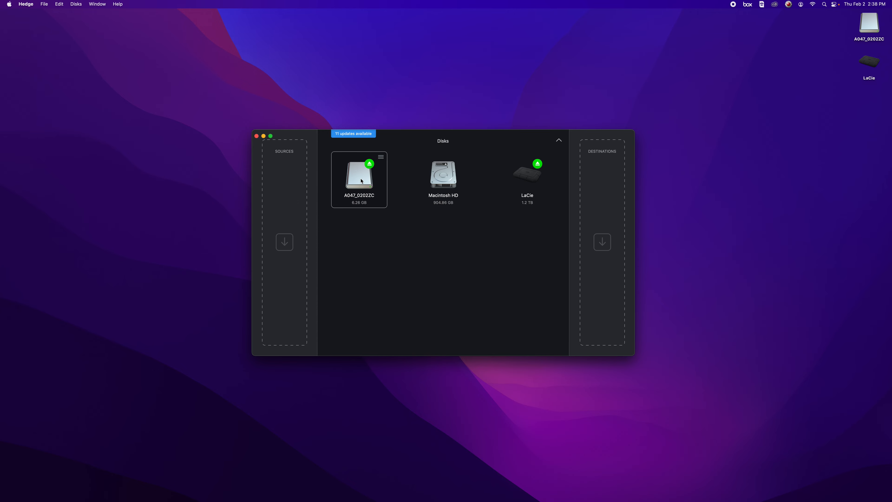
drag(360, 180, 285, 181)
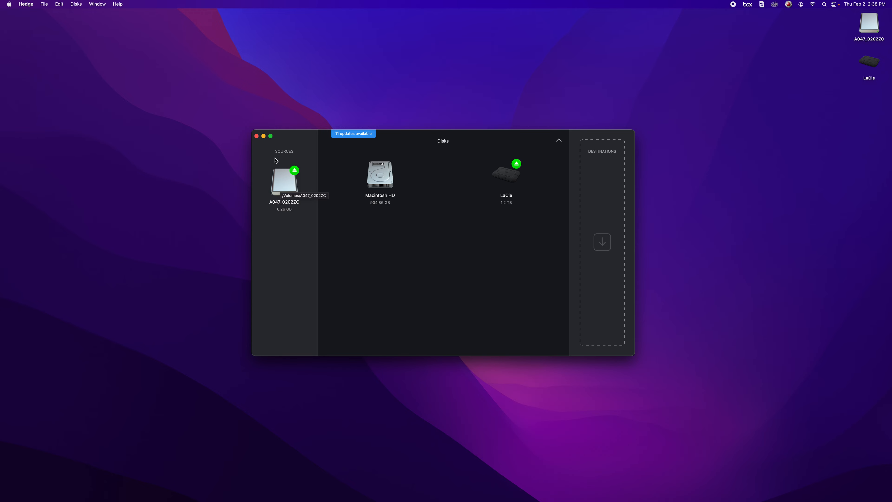
drag(361, 176, 597, 193)
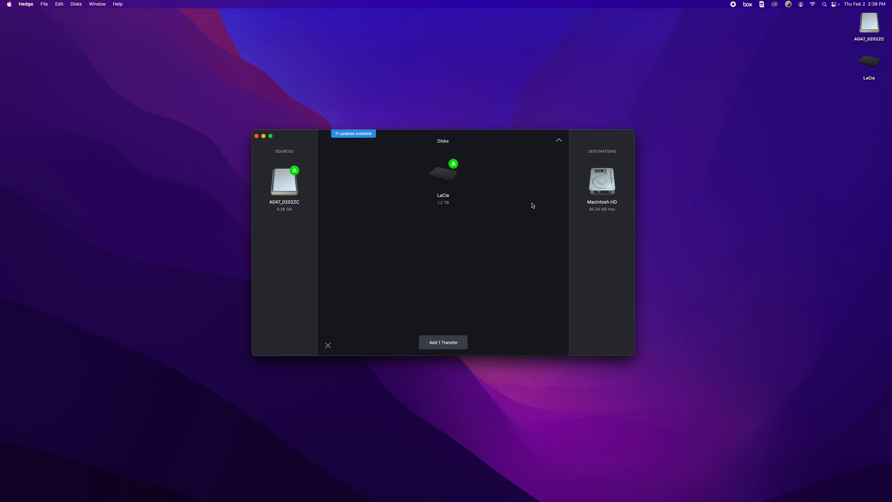
drag(442, 183, 601, 259)
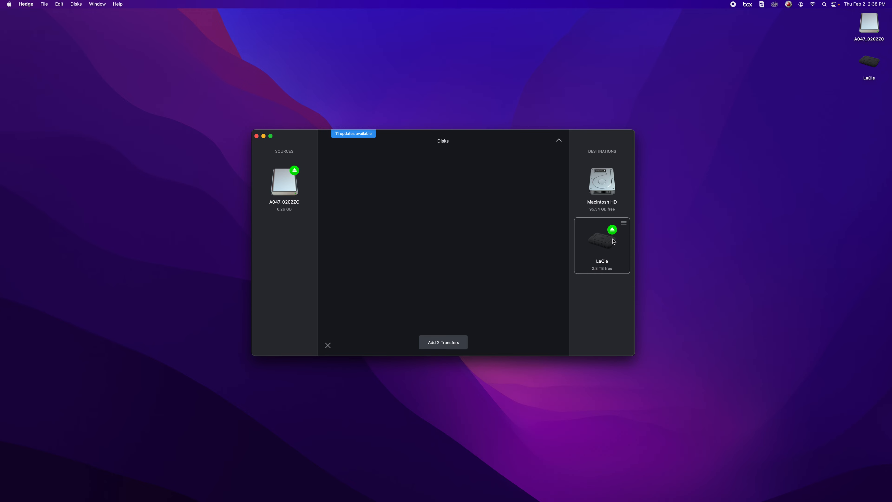
Step: Set LaCie's project folder to 2023 Spring ART 4240 Virtual Production/Project 1/Group 3/Sources/Video/Originals on that drive
click(625, 223)
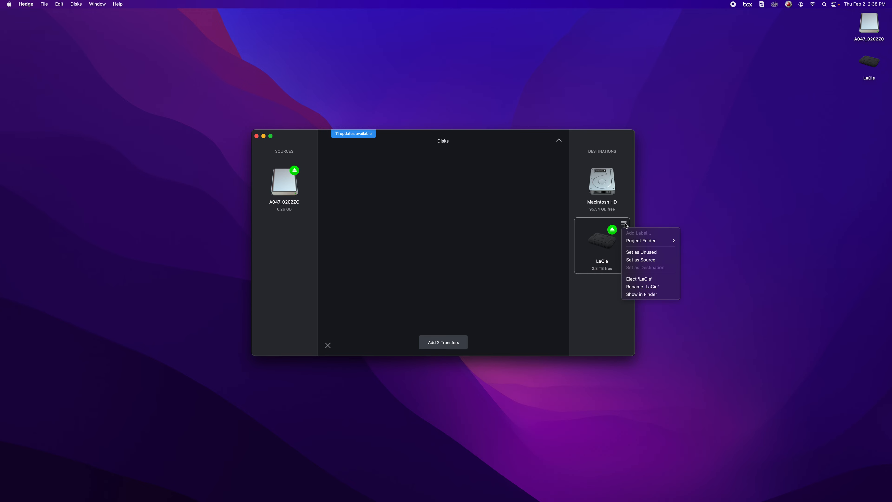
click(605, 323)
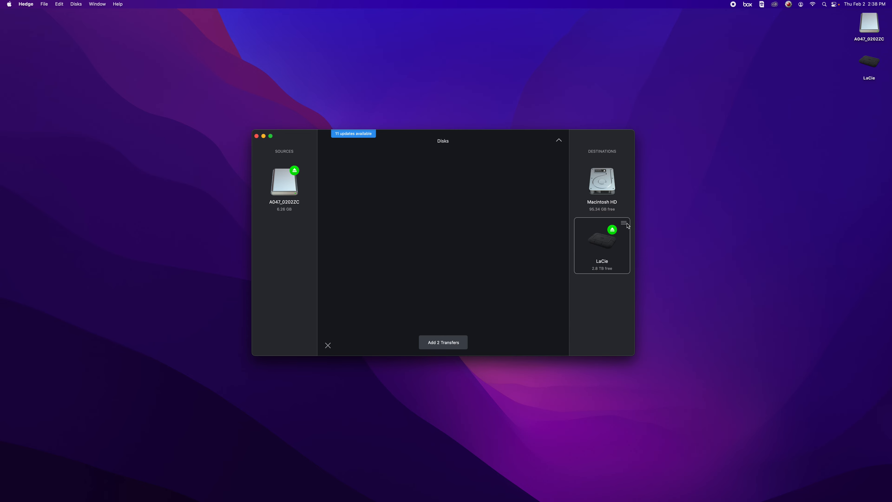
click(624, 223)
mouse_move(638, 245)
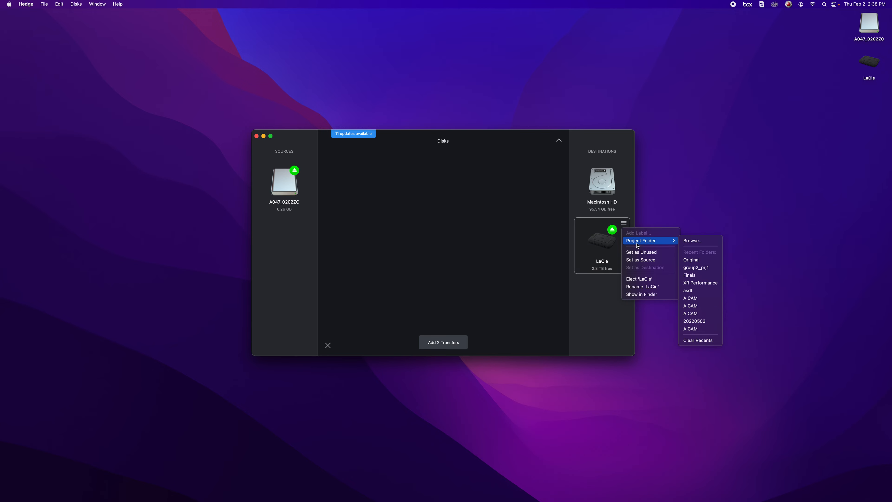
click(690, 242)
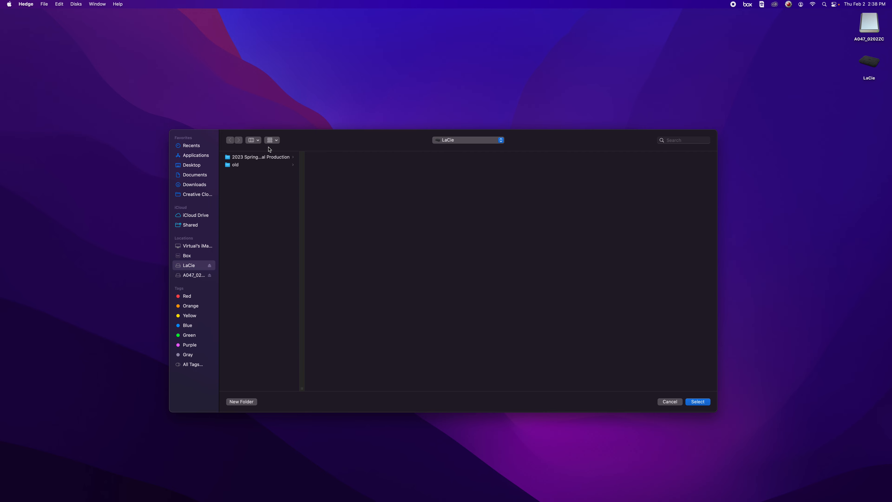
click(265, 157)
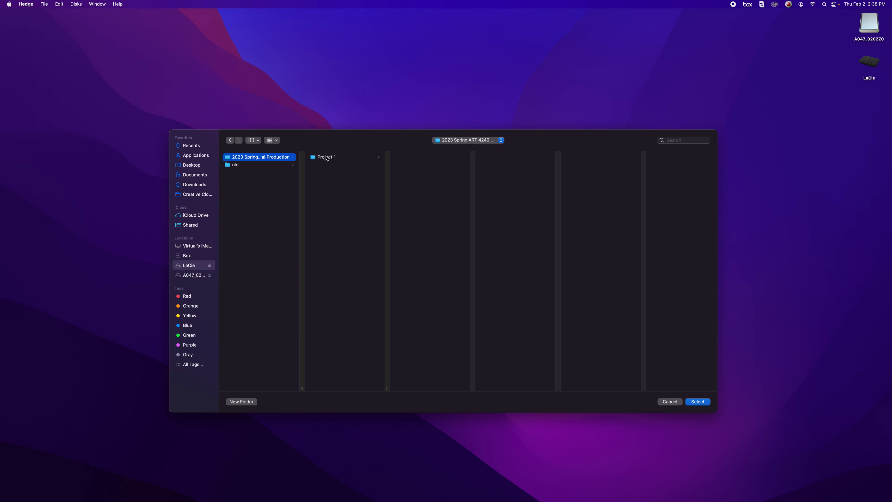
click(327, 157)
click(411, 172)
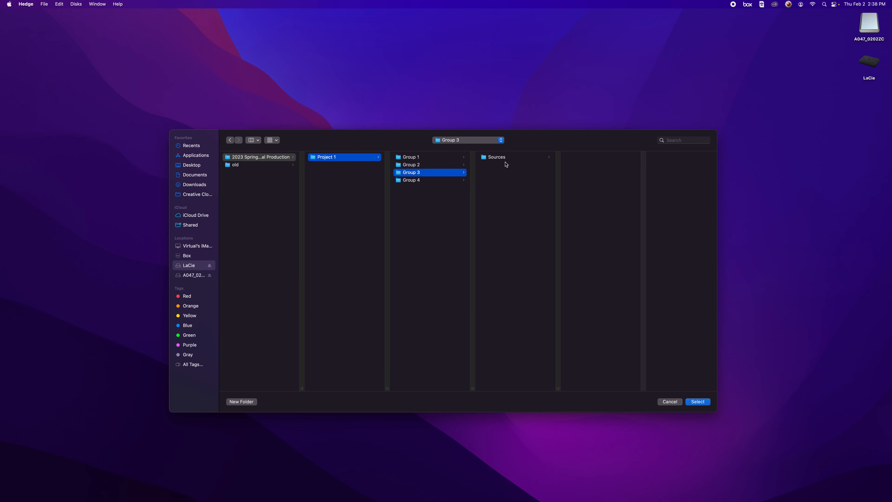
click(524, 161)
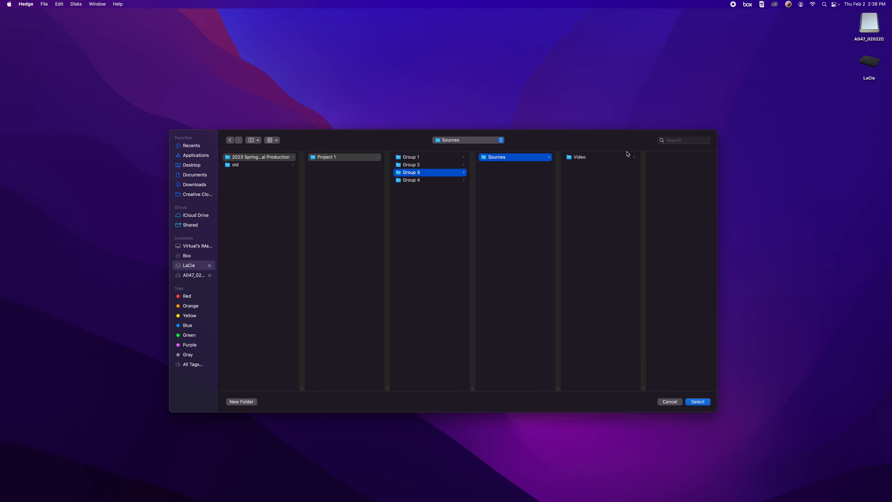
click(615, 159)
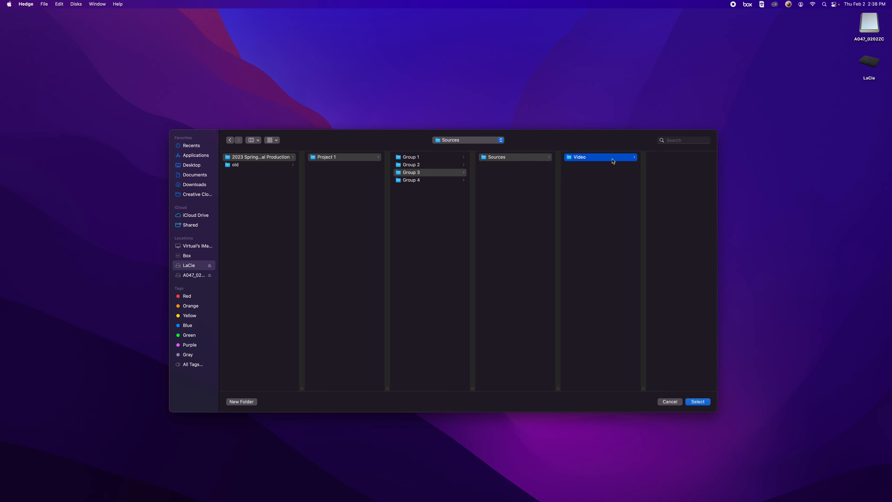
click(656, 159)
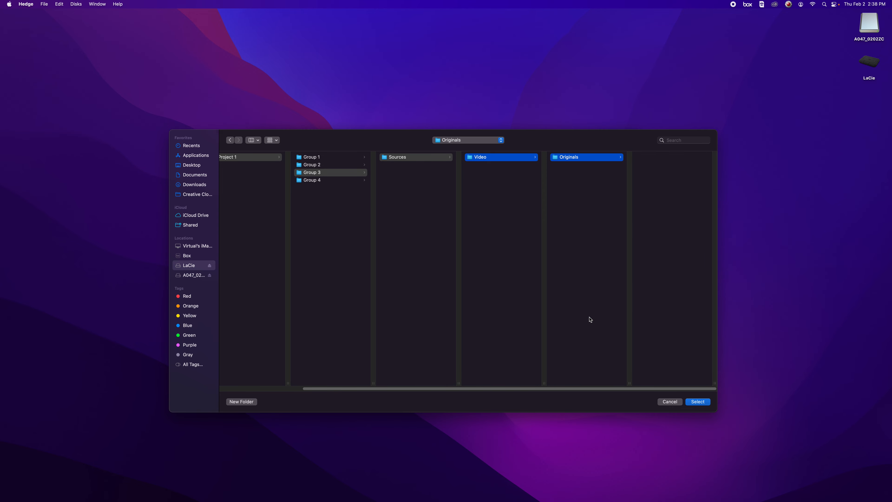
click(698, 401)
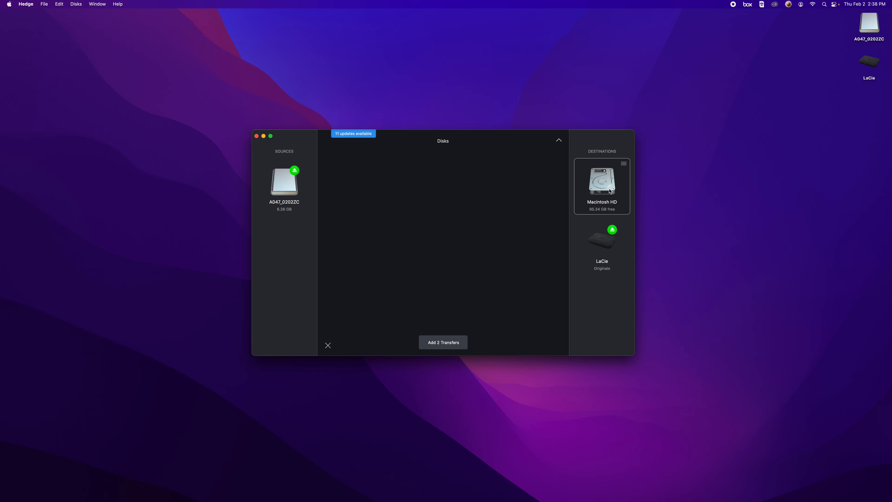
Step: Set Macintosh HD's project folder to the Box folder xrstudio/2023 Spring ART 4240/Project 1/Group 3/Sources/Video/Originals
click(625, 165)
mouse_move(638, 183)
click(707, 184)
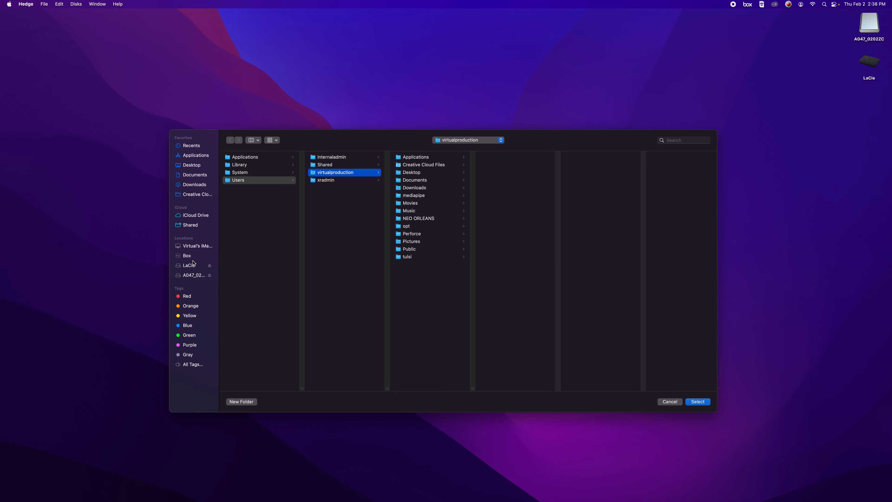
click(193, 257)
click(251, 165)
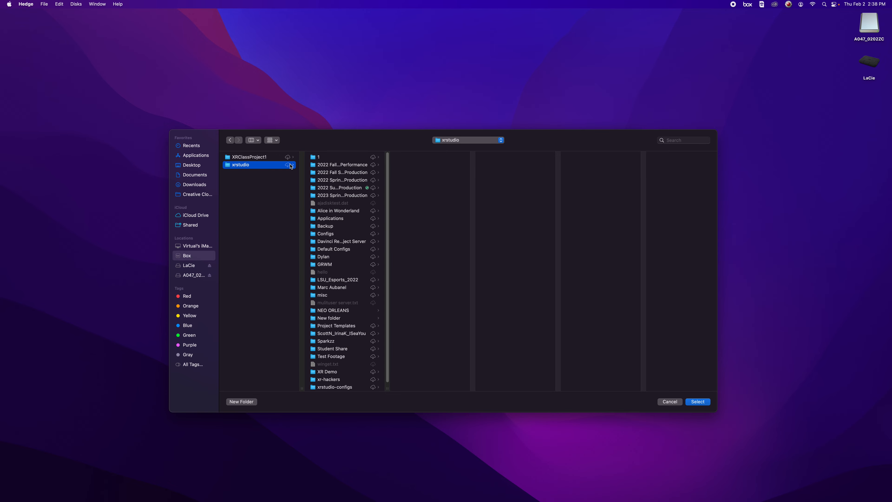
click(342, 197)
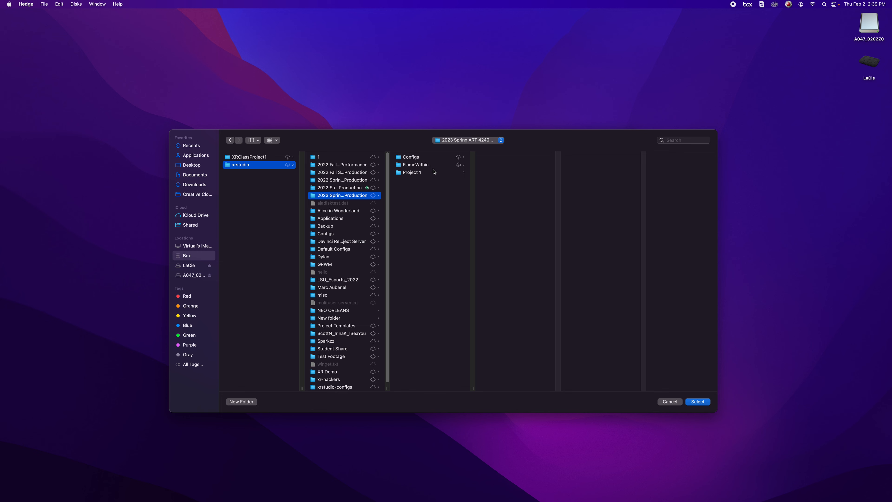
click(430, 172)
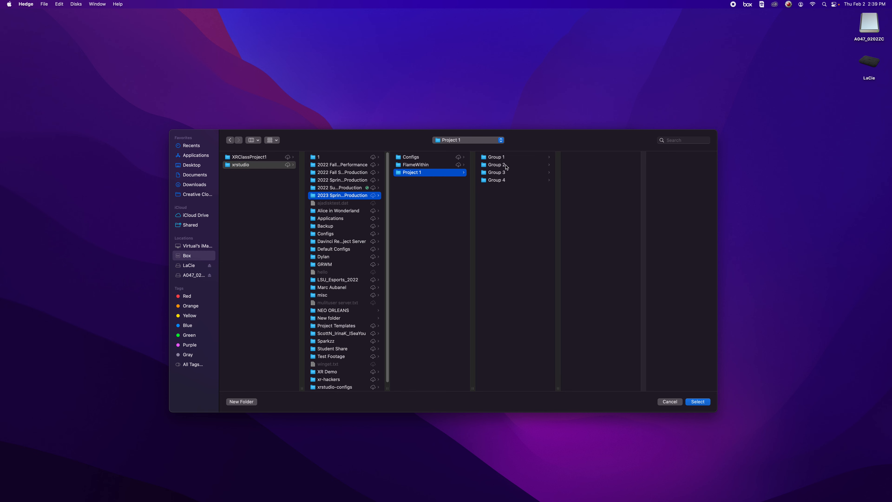
click(514, 172)
click(593, 157)
click(637, 159)
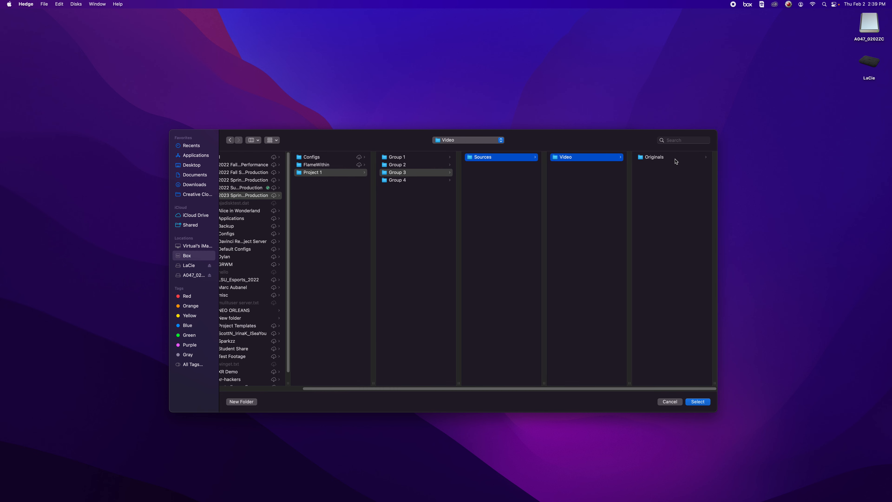
click(678, 159)
click(698, 402)
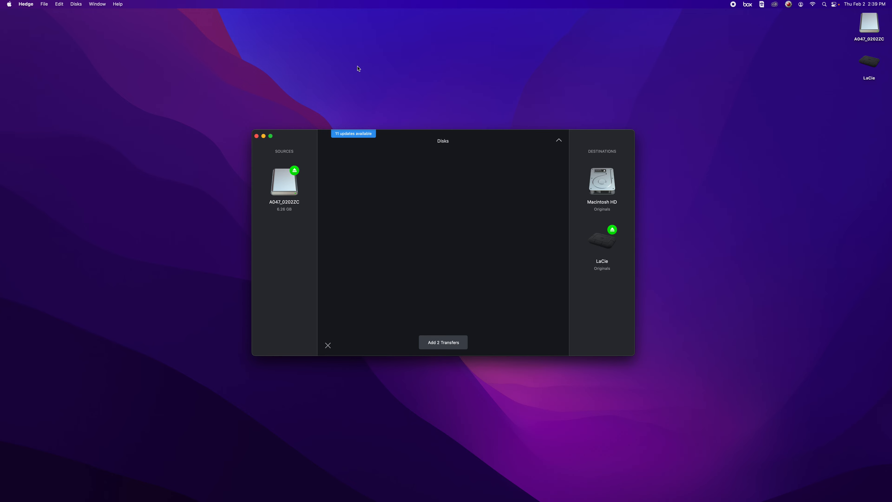
Step: Review the ParaShoot and SCRATCH integration settings in the preferences and close them
click(26, 4)
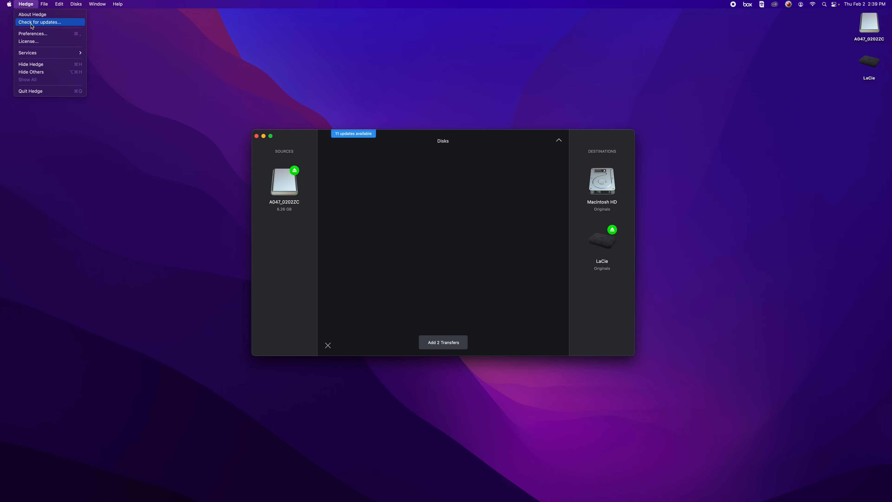
click(35, 34)
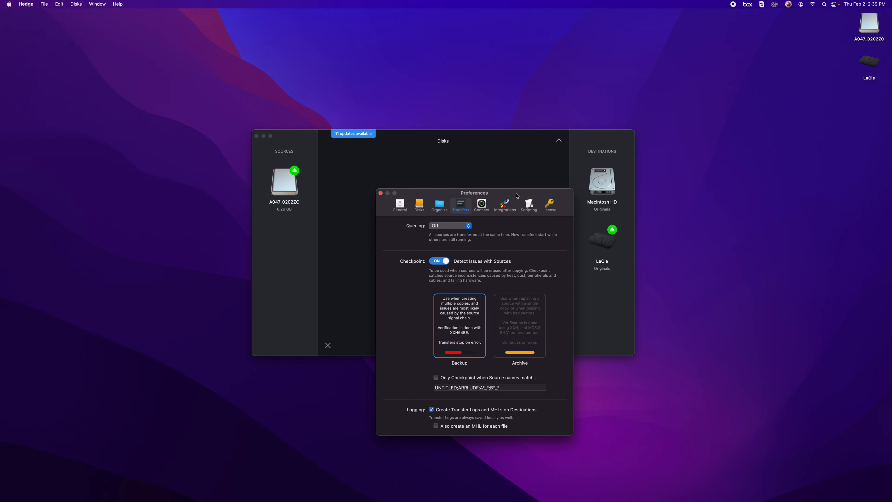
drag(512, 199, 504, 79)
click(504, 79)
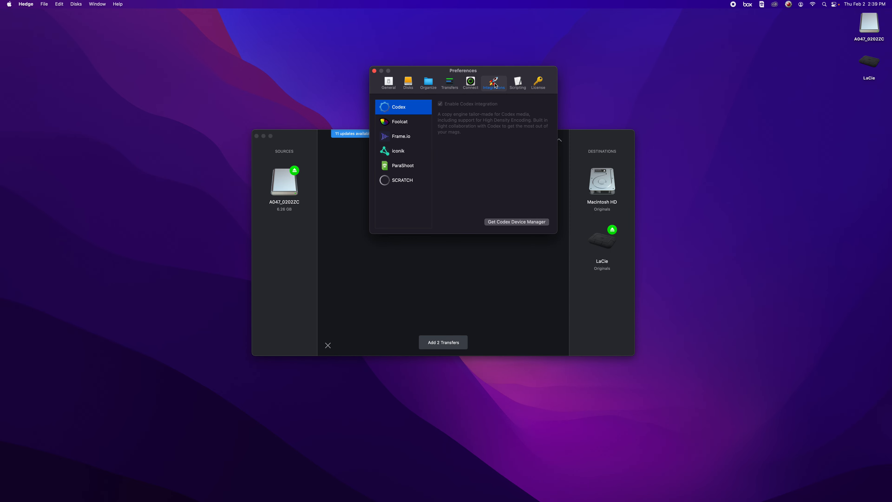
click(404, 166)
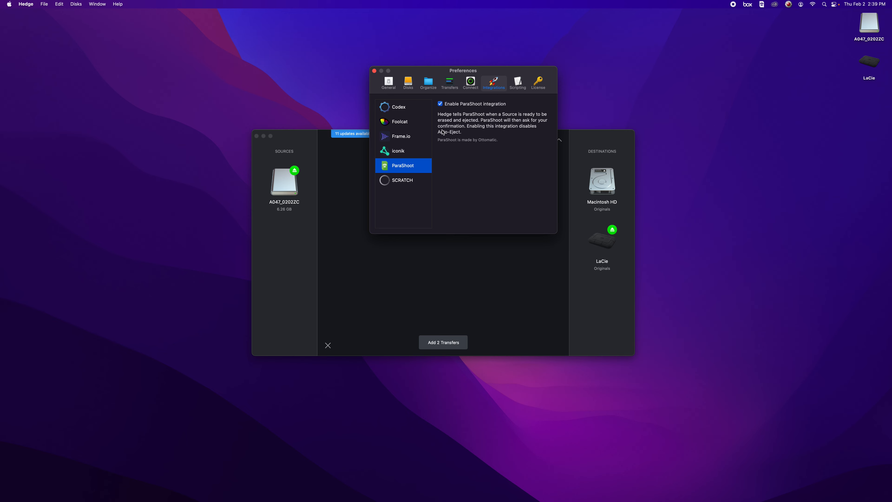
click(408, 183)
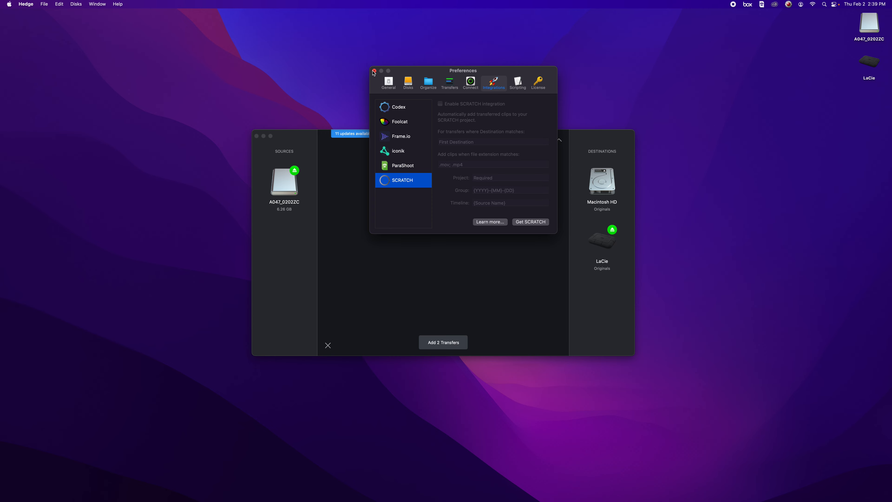
click(374, 71)
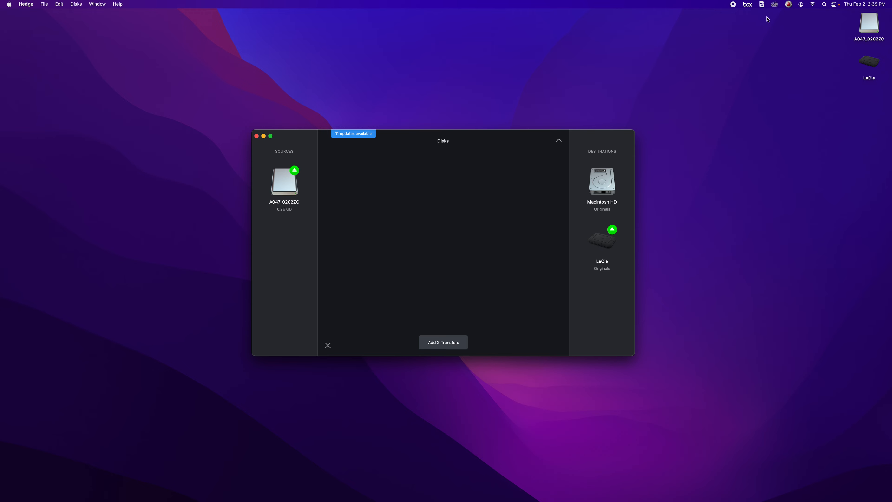
Step: Force ParaShoot's backup destination to 2023 Spring ART 4240 Virtual Production/Project 1/Group 3/Sources/Video/Originals on LaCie
click(765, 6)
mouse_move(771, 38)
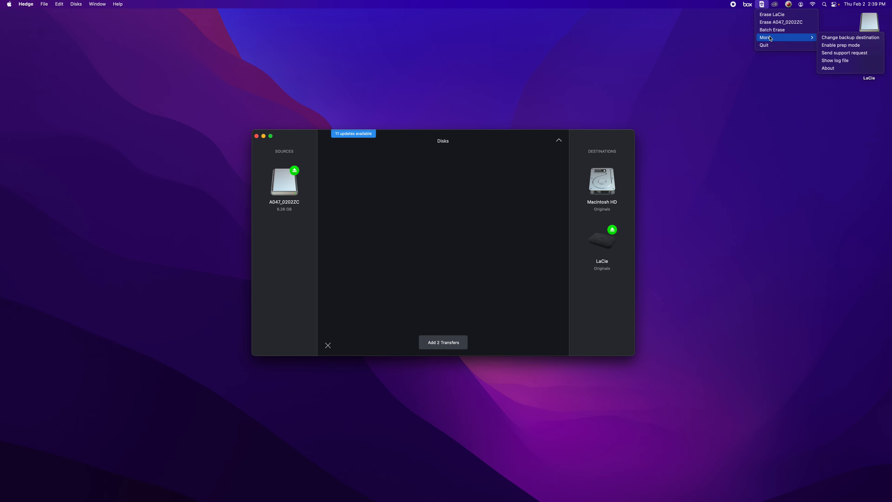
click(831, 38)
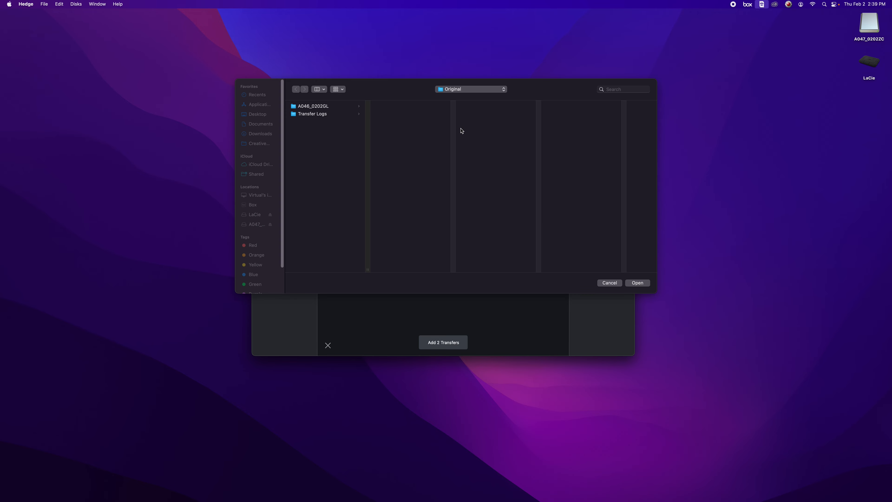
click(451, 91)
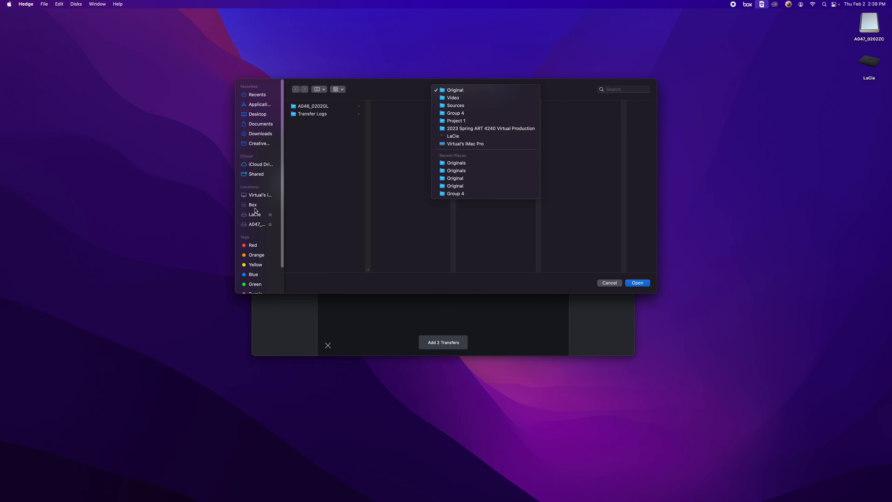
click(256, 214)
click(254, 215)
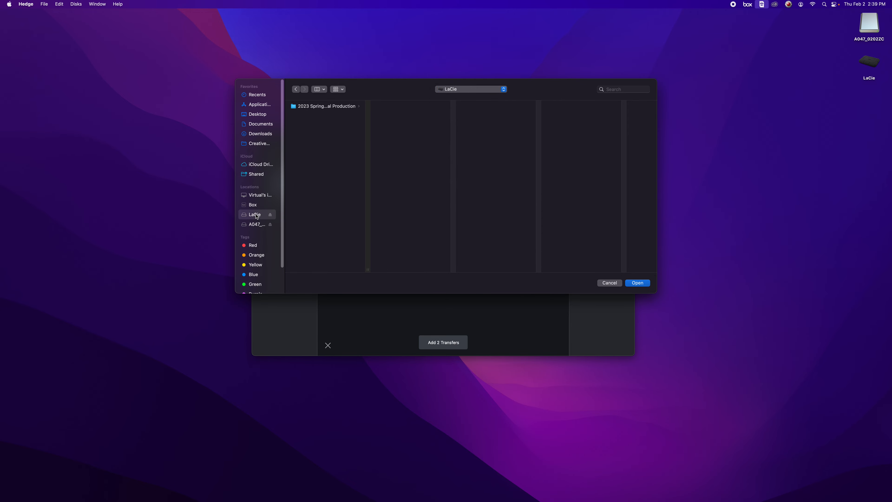
click(322, 107)
click(389, 106)
click(486, 121)
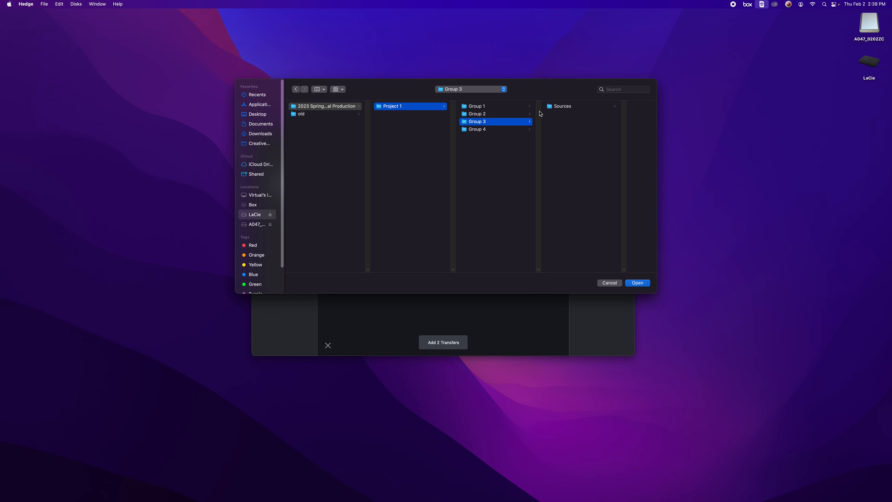
click(556, 106)
click(590, 107)
click(612, 107)
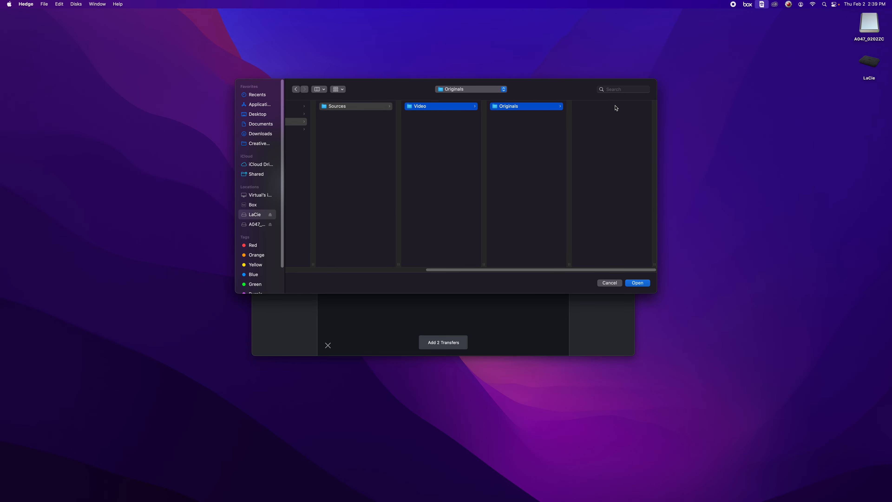
click(643, 283)
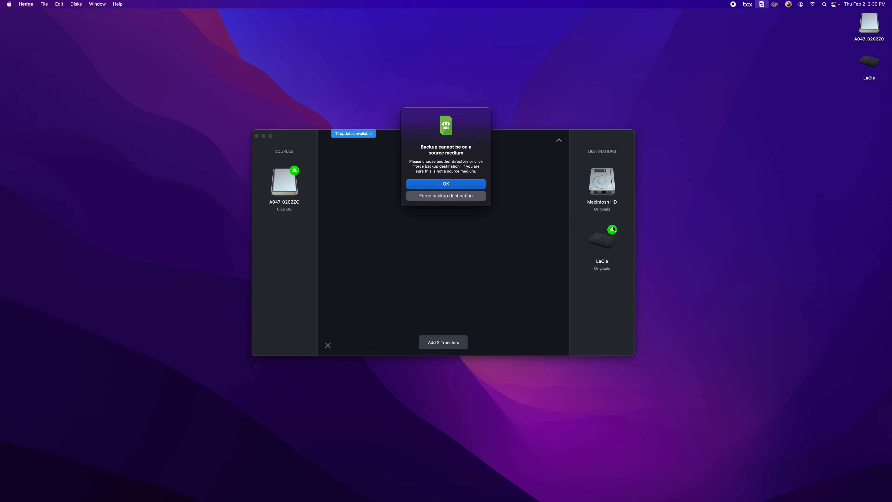
click(446, 196)
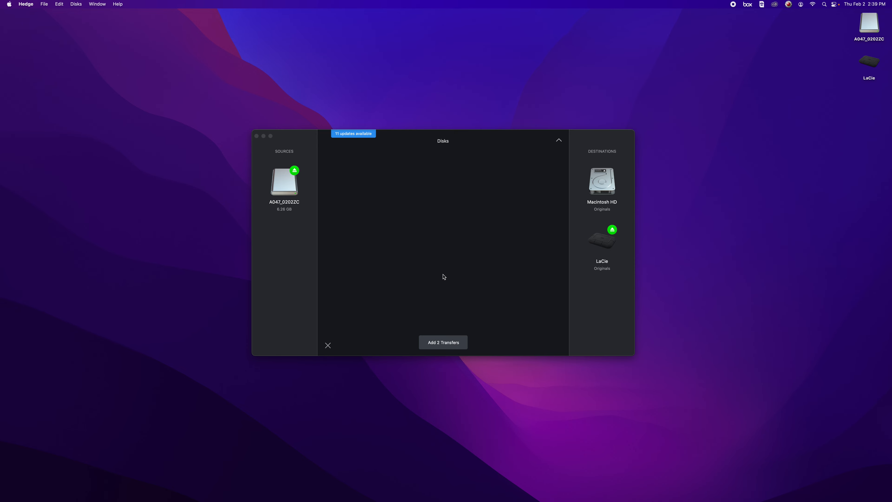
Step: Start both transfers of A047_0202ZC and, once they complete, erase the card with ParaShoot
click(448, 344)
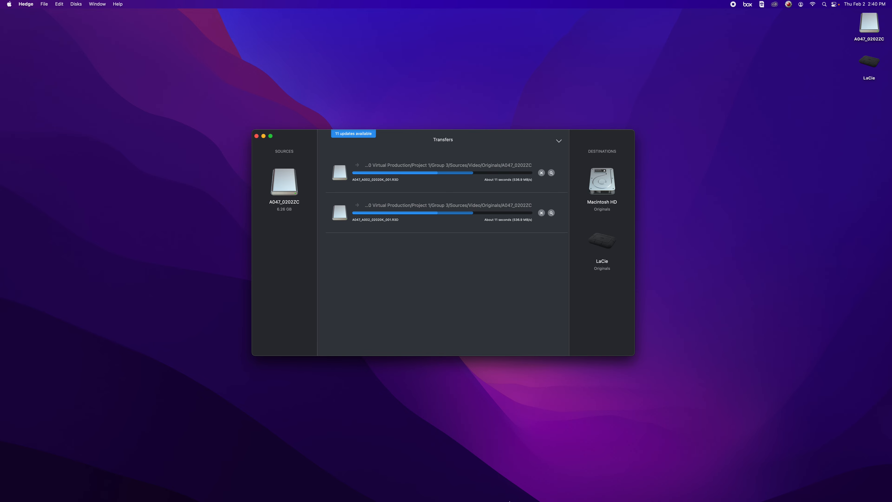
mouse_move(518, 497)
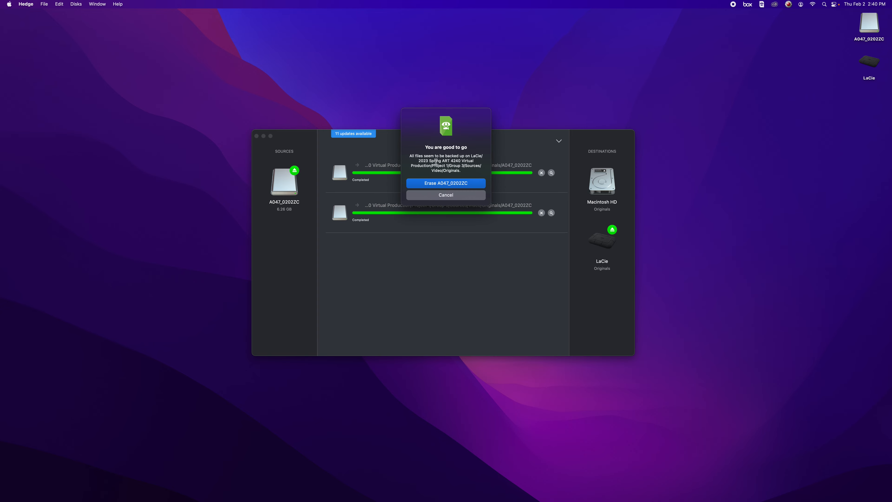
click(442, 183)
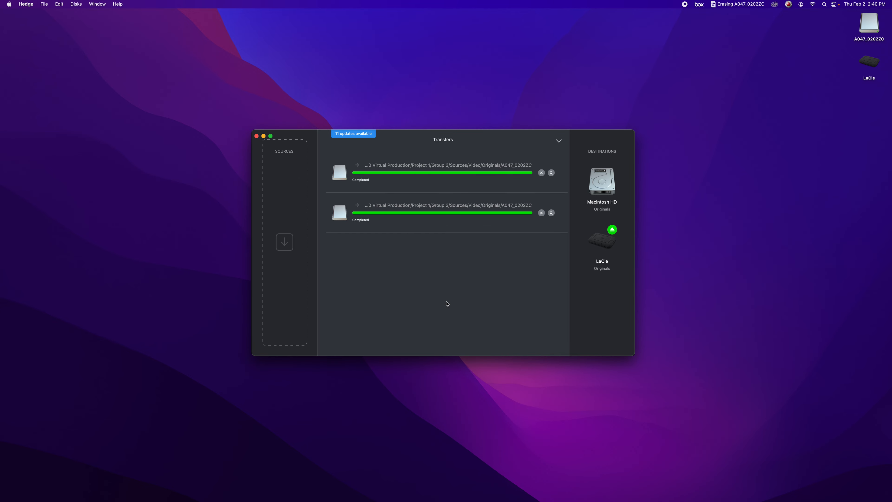
Step: Ignore the unreadable disk alert and restore the erased camera card with ParaShoot
mouse_move(599, 202)
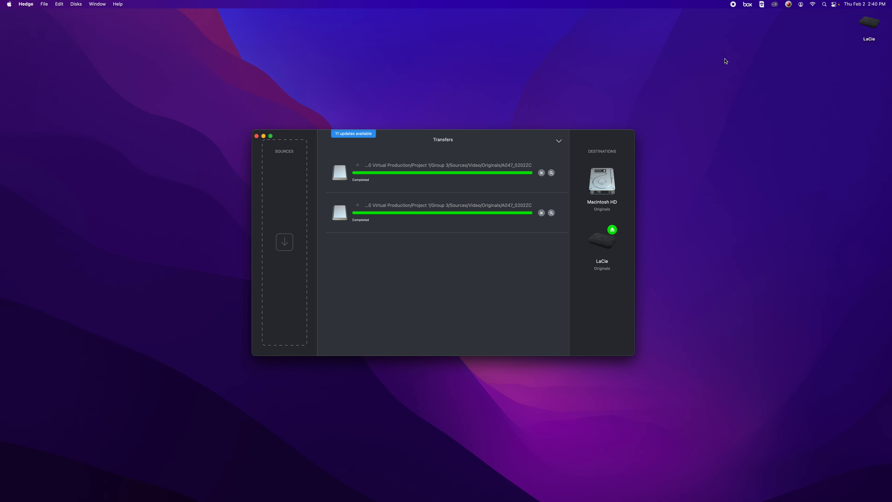
mouse_move(606, 172)
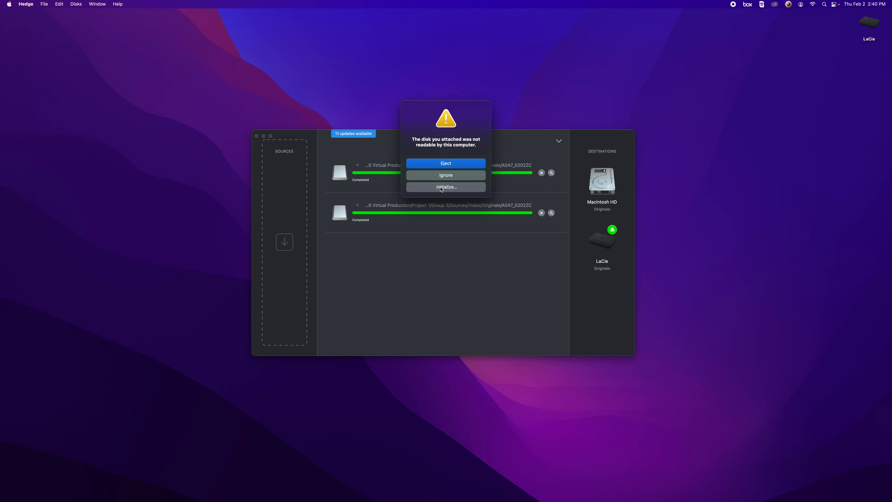
click(451, 177)
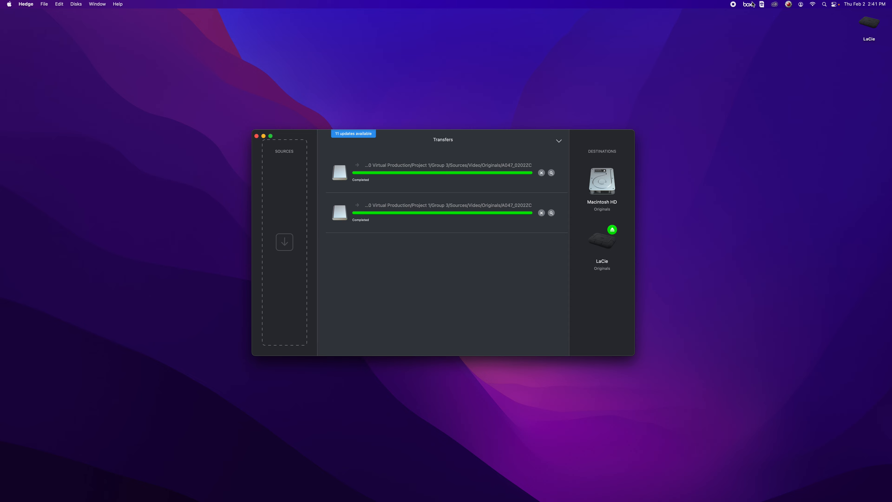
click(761, 4)
click(788, 23)
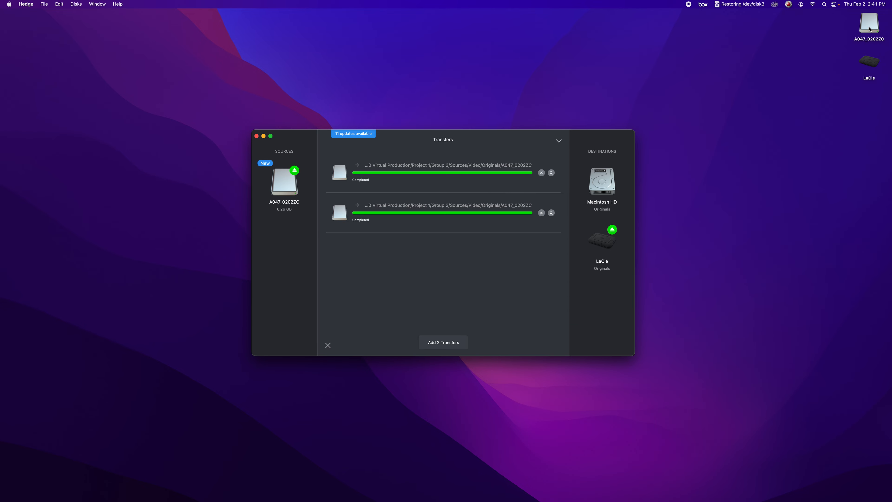
Step: Check the clip folders inside A047_0202ZC.RDM on the restored card in Finder, close the window and eject the card
double_click(871, 28)
key(Down)
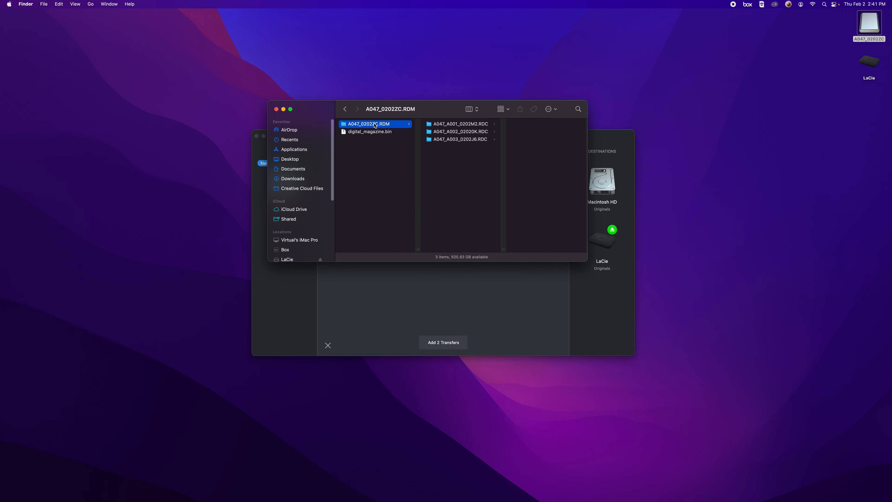
click(276, 109)
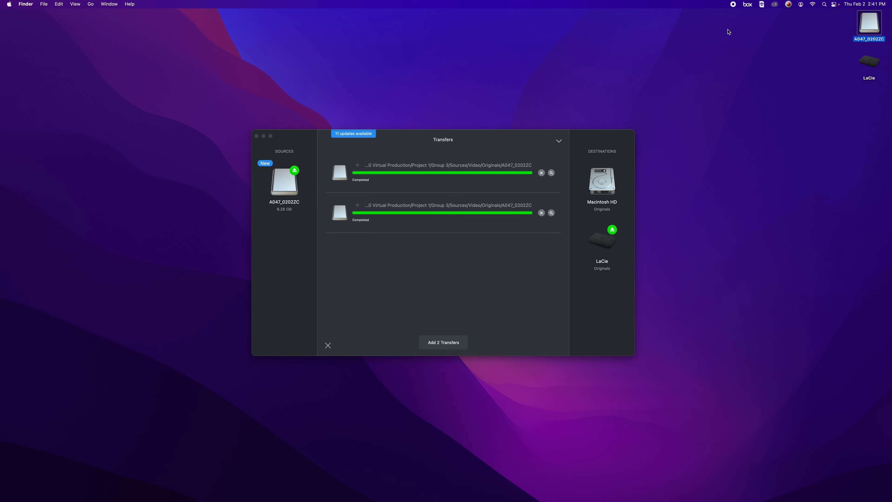
drag(877, 42, 828, 492)
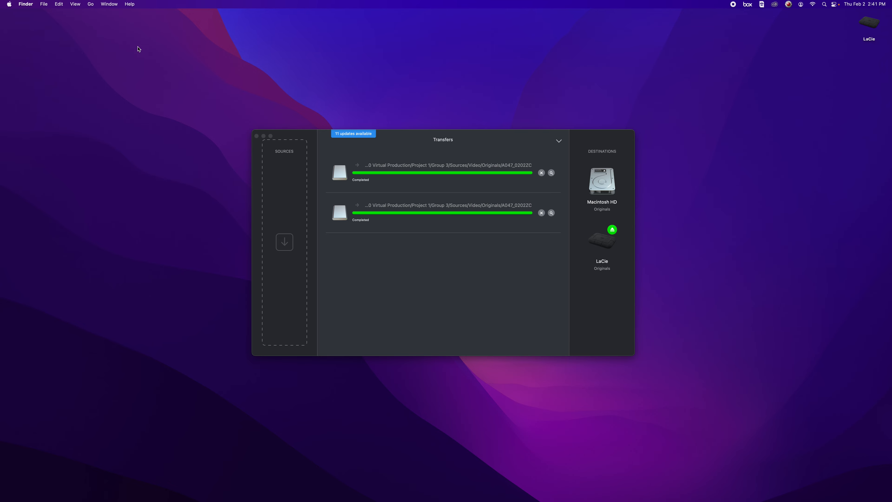
Step: Show the LaCie destination in Finder and open the offloaded A047_0202ZC folder inside Originals
drag(292, 136, 285, 131)
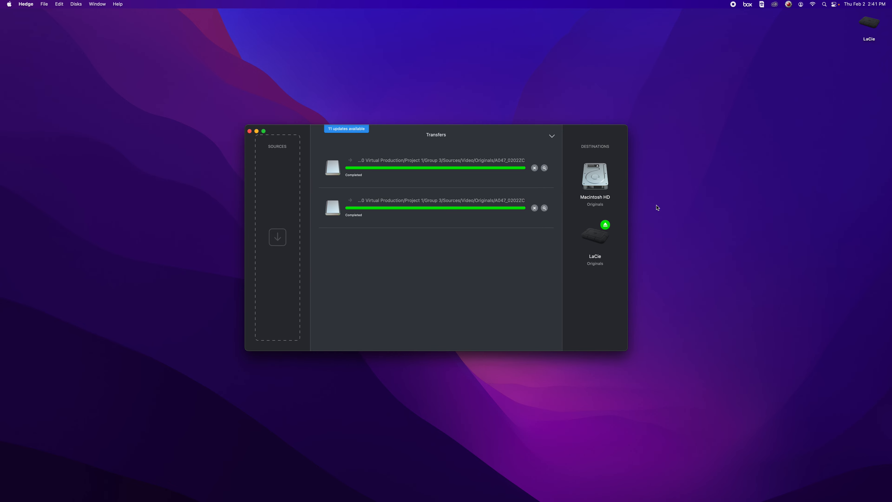
click(617, 159)
click(600, 240)
click(616, 219)
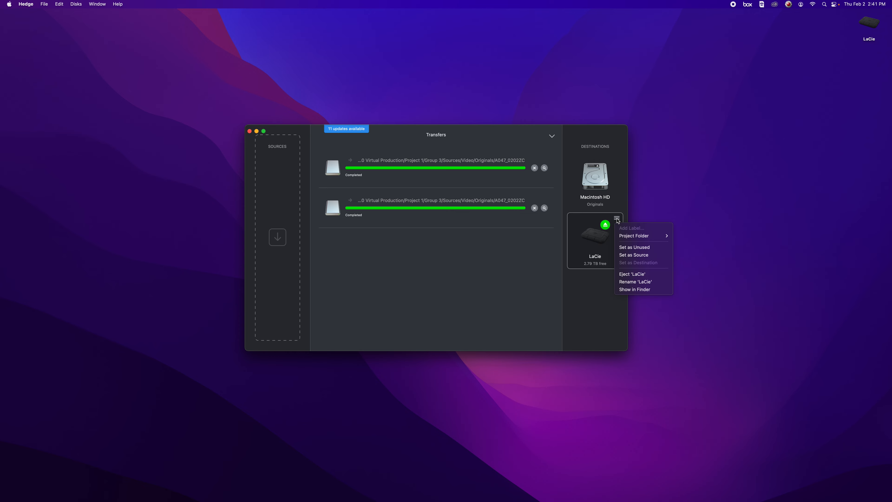
click(641, 289)
click(559, 125)
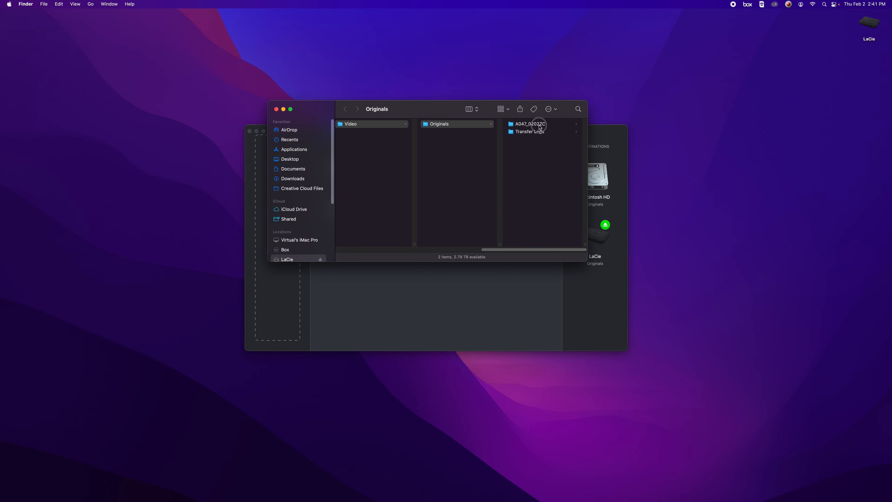
Step: Switch to REDCINE-X PRO and browse LaCie to 2023 Spring ART 4240 Virtual Production/Project 1/Group 3/Sources/Video/Originals/A047_0202ZC
mouse_move(552, 500)
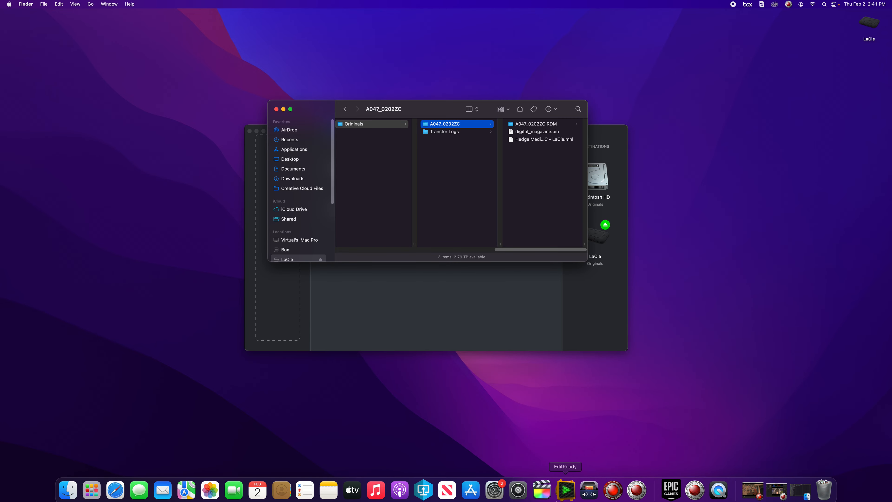
click(636, 486)
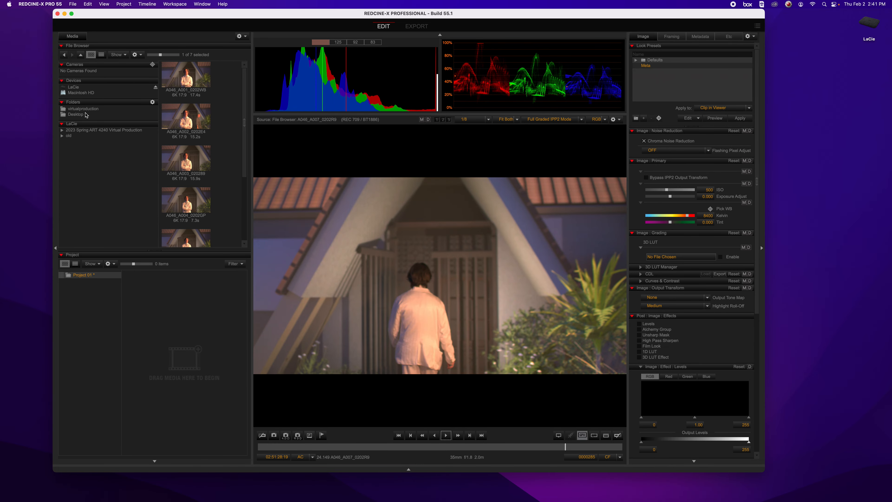
click(62, 130)
click(70, 135)
click(76, 153)
click(84, 158)
click(90, 163)
click(97, 170)
click(118, 174)
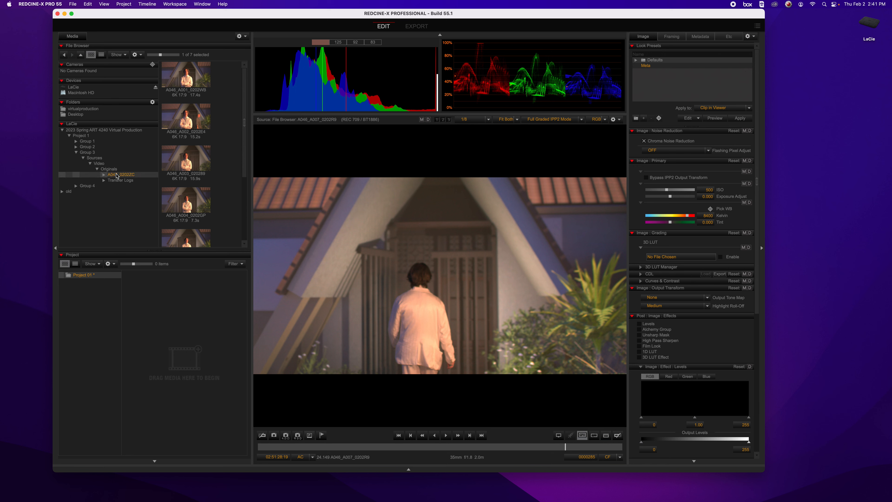
Step: Load clip A047_A001_0202M2 and play part of it at 1/2 Premium resolution
double_click(190, 77)
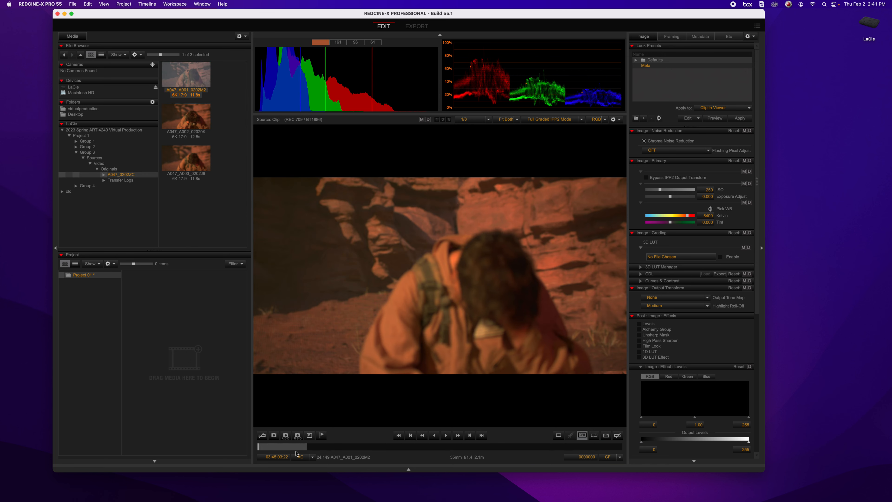
click(490, 121)
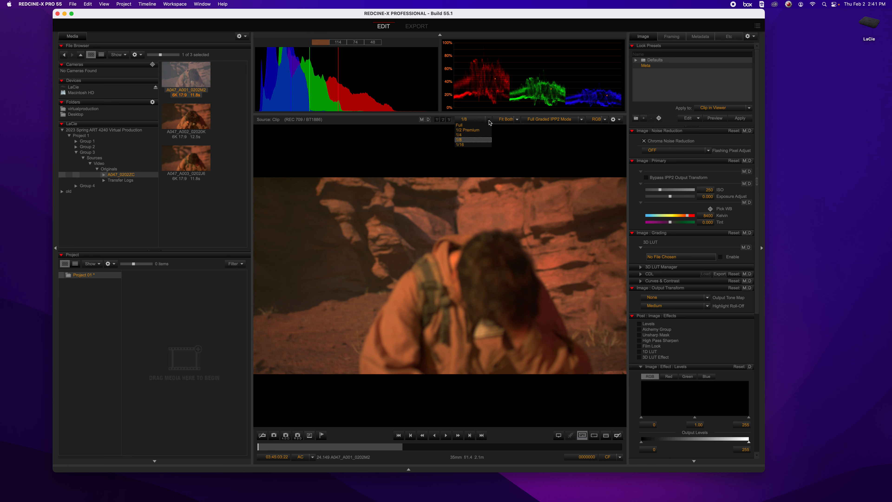
click(476, 137)
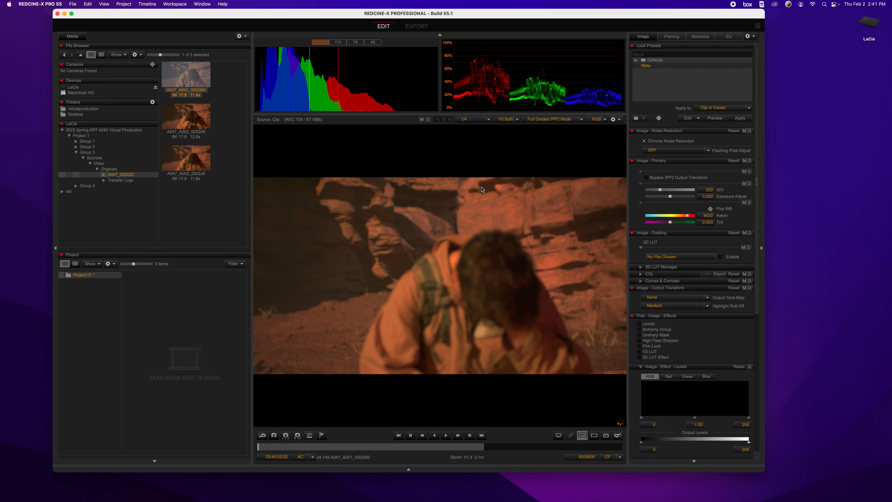
click(491, 122)
click(485, 131)
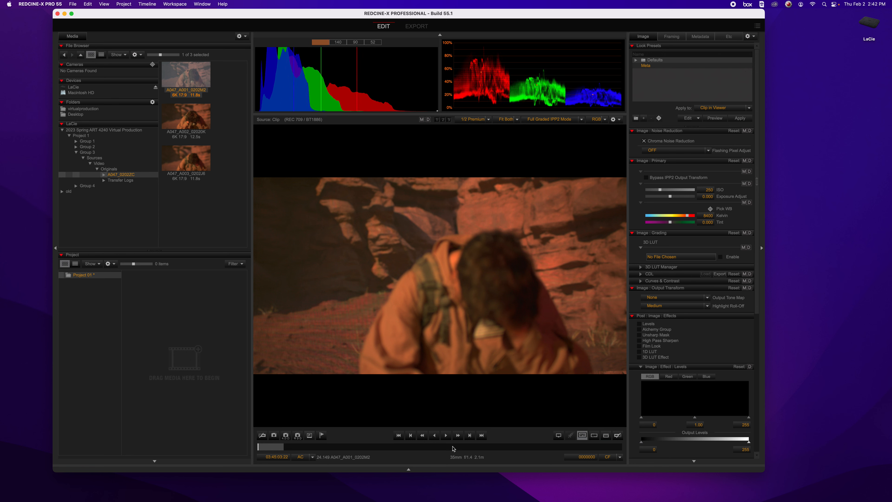
click(447, 436)
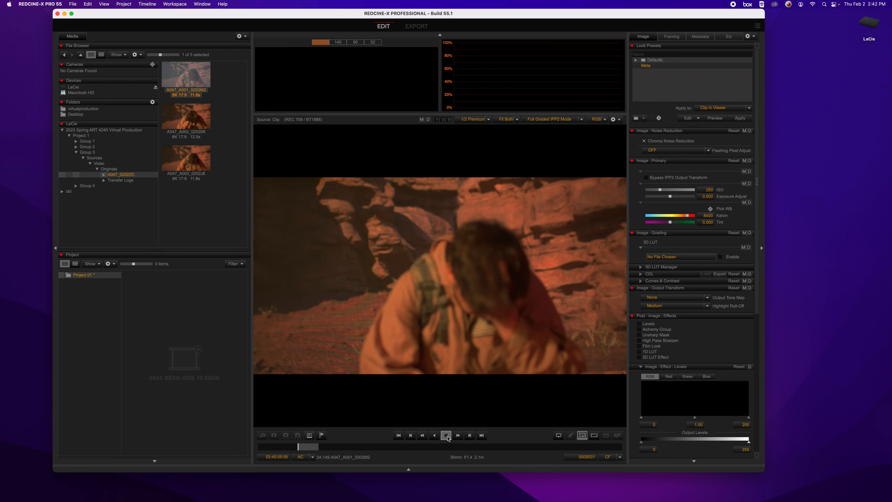
click(447, 436)
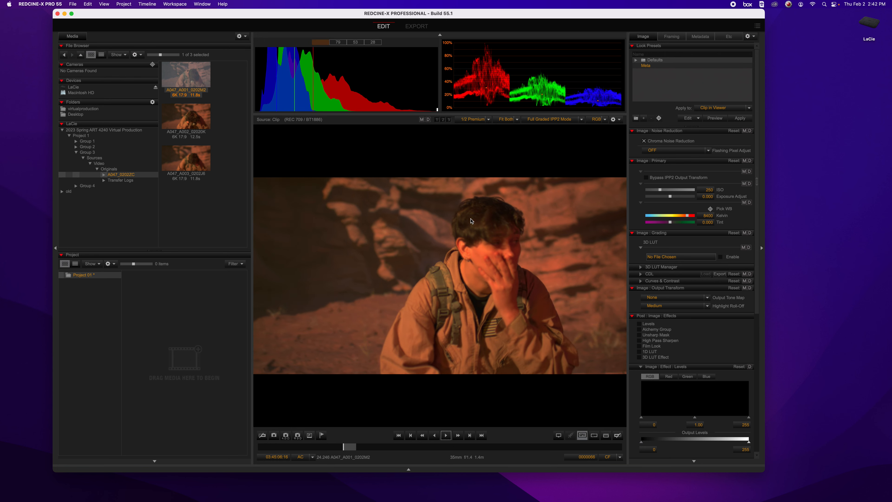
Step: Set the viewer resolution to 1/4 and play more of clip A047_A001_0202M2 in the full-screen window
click(493, 119)
click(477, 136)
click(505, 121)
click(503, 180)
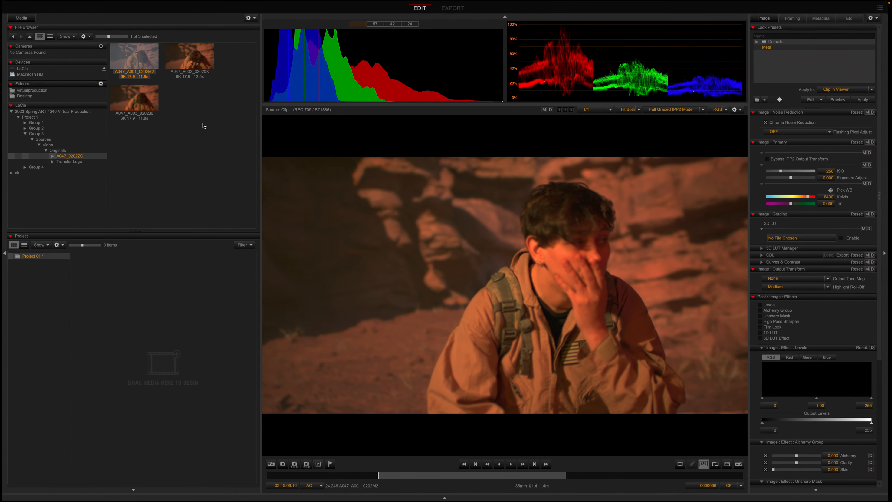
click(512, 465)
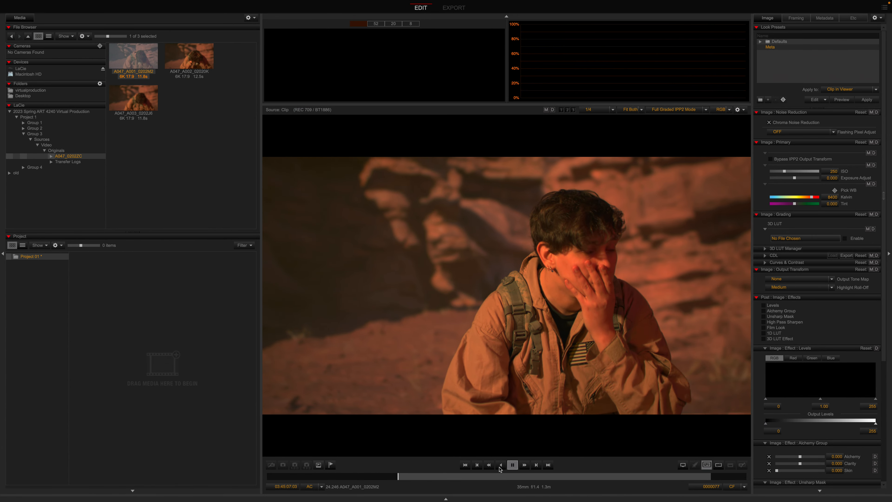
click(514, 466)
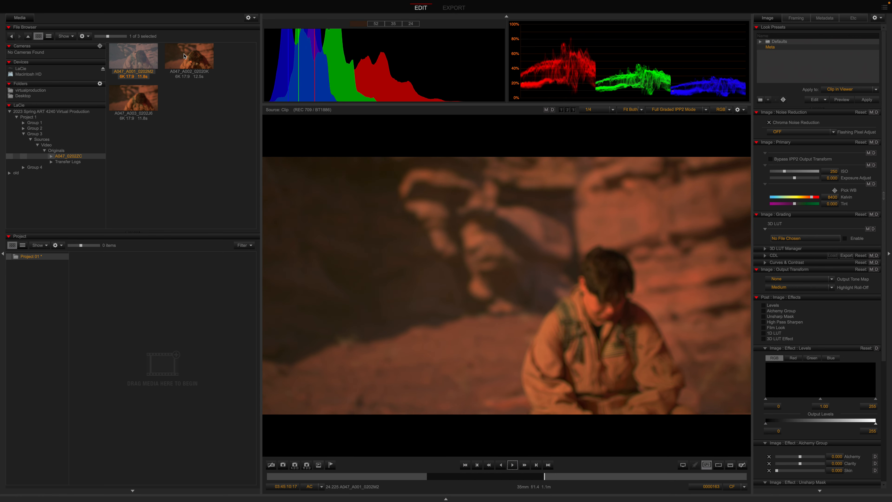
Step: Check clips A047_A002_02020K and A047_A003_0202J6 by playing part of each one
click(183, 51)
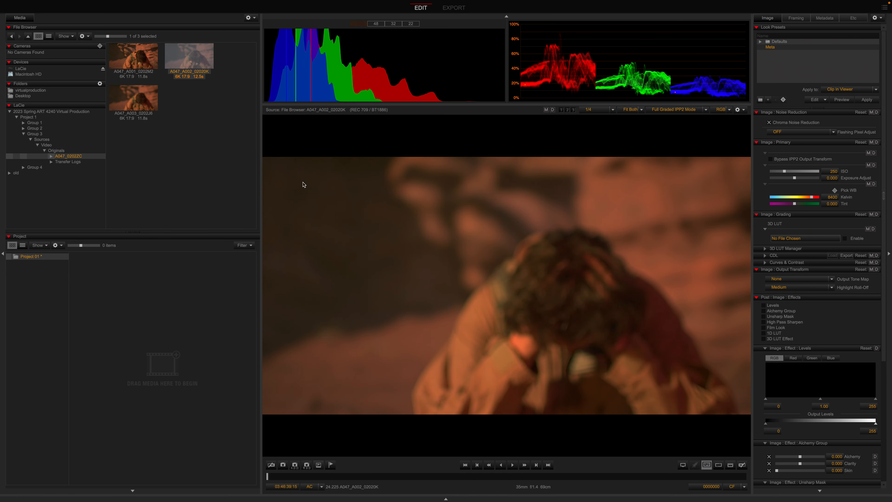
click(513, 466)
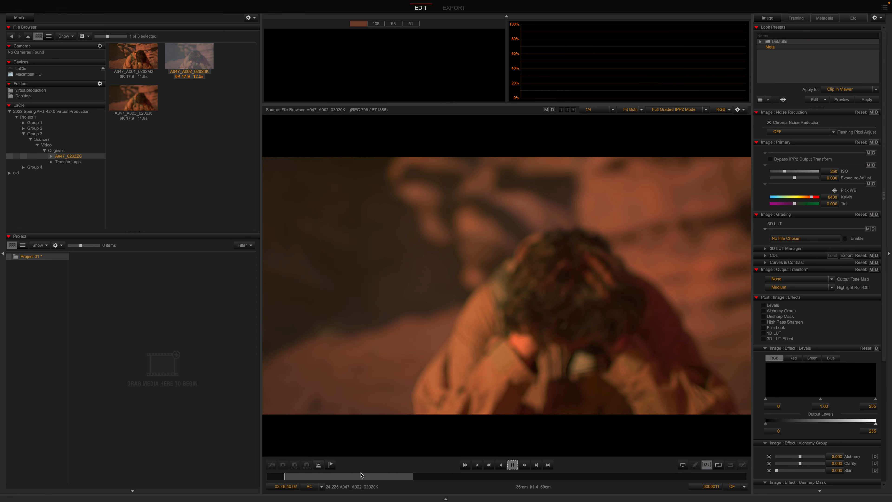
click(513, 465)
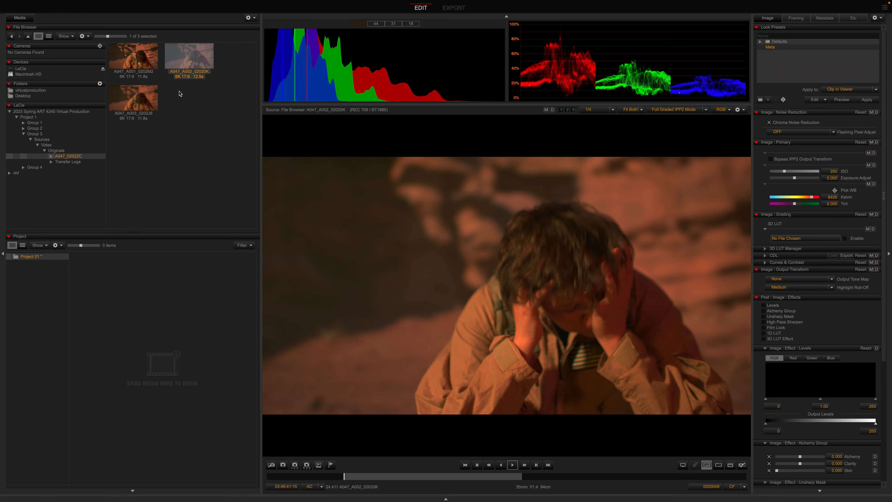
click(125, 96)
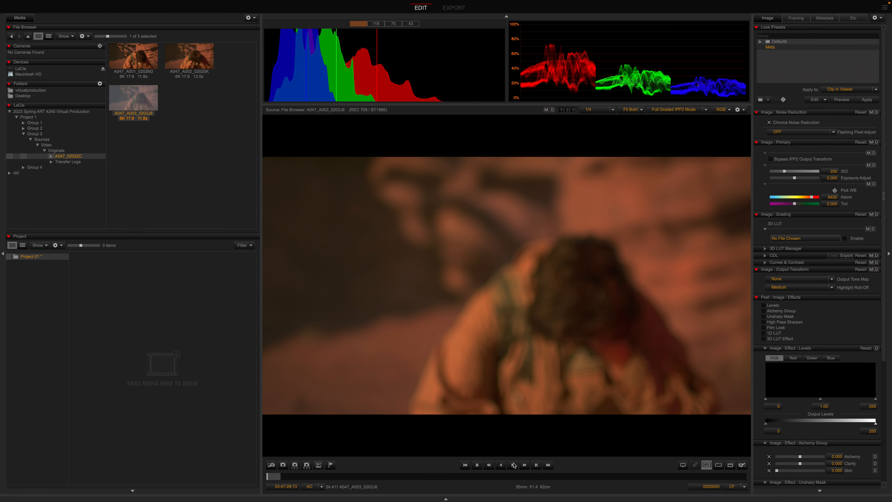
click(513, 465)
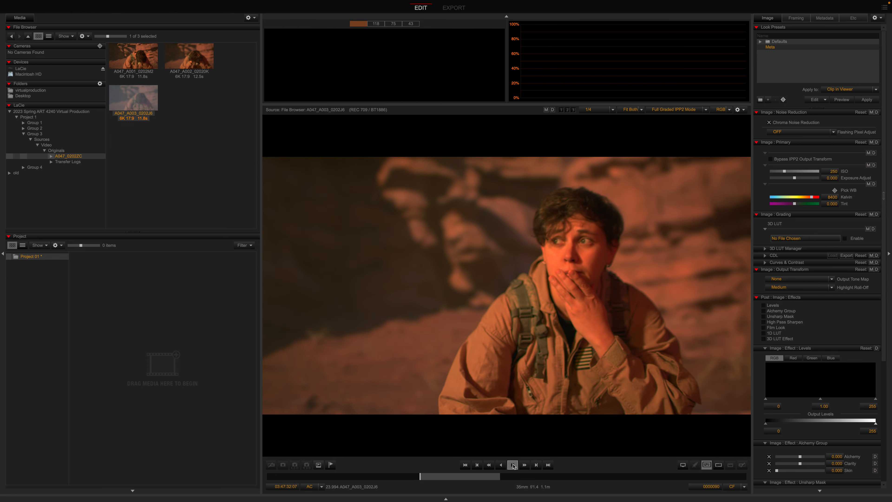
click(512, 465)
Step: Clear the Box search and open the Box folder in Finder
mouse_move(133, 3)
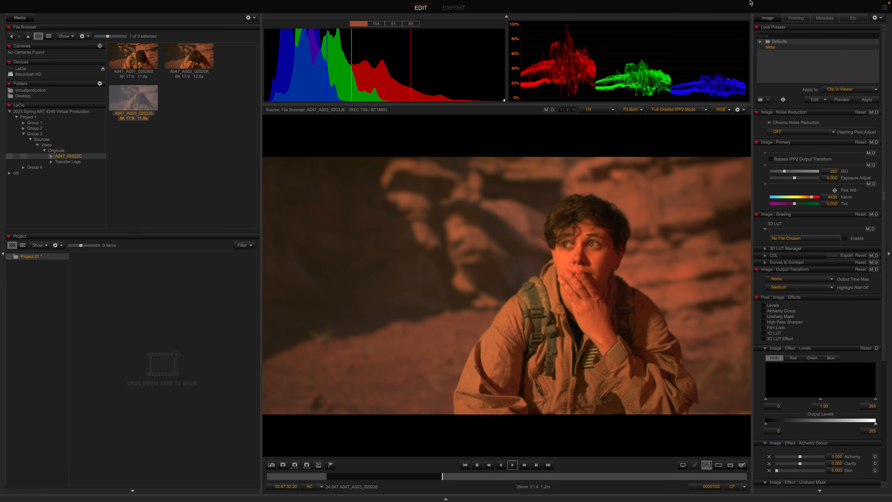
click(747, 5)
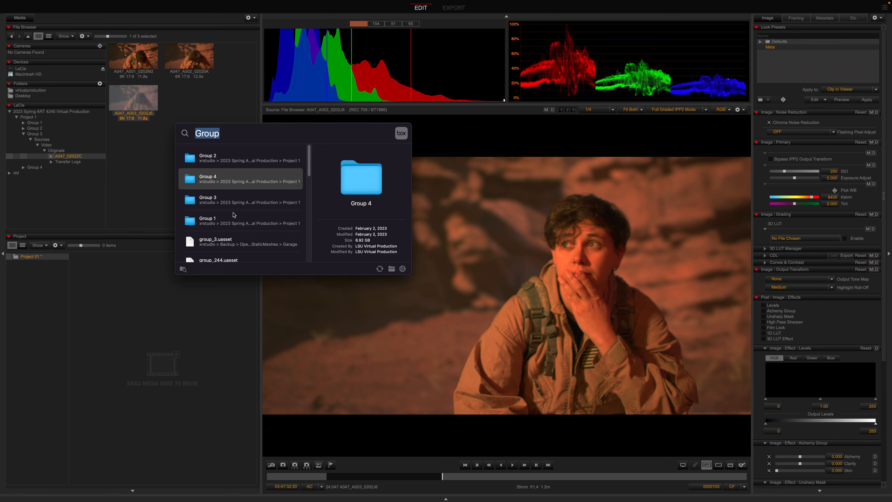
key(BackSpace)
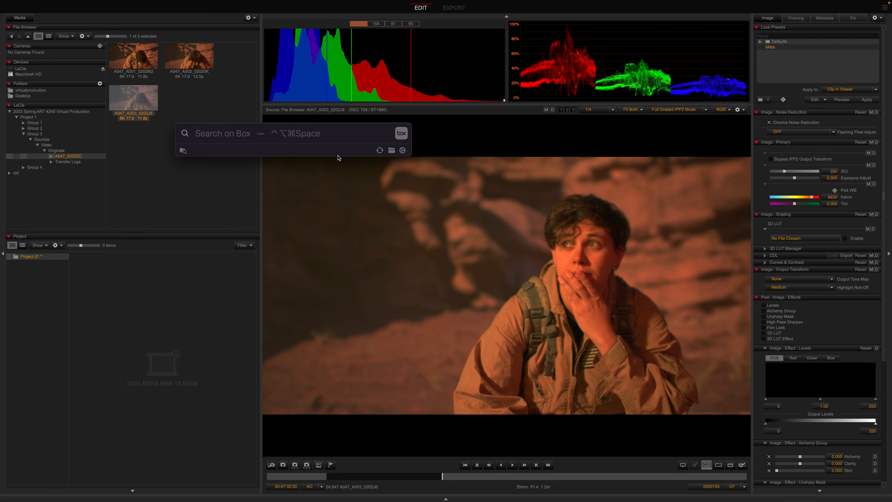
click(392, 151)
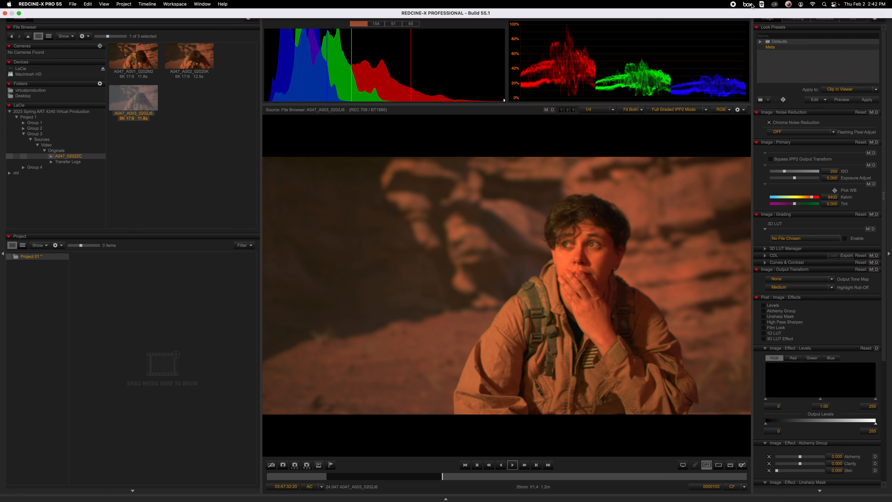
click(750, 4)
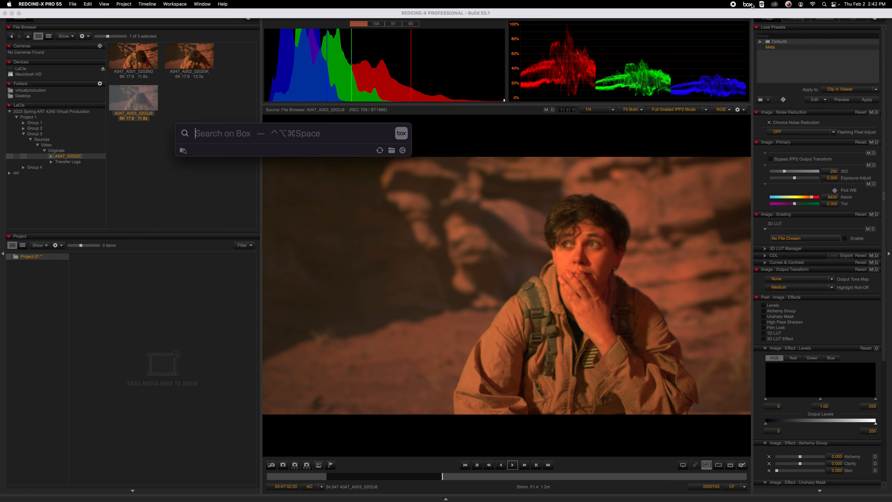
click(392, 152)
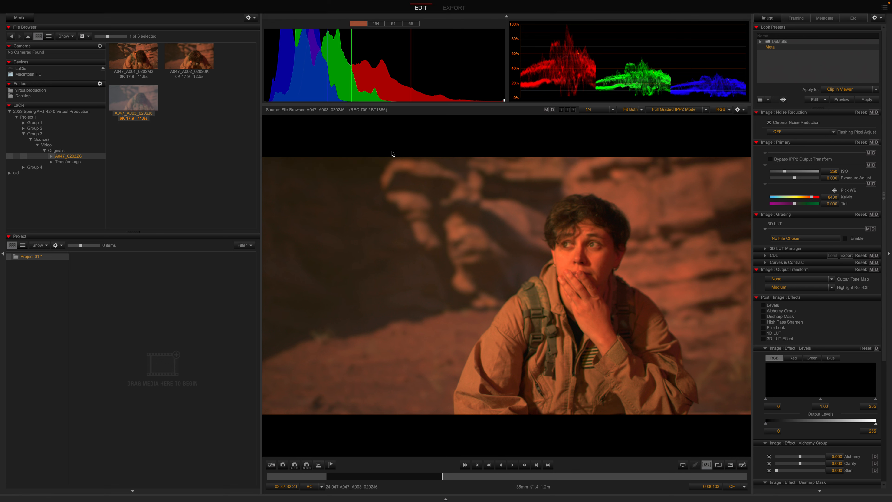
Step: Browse the Box folder to xrstudio/2023 Spring ART 4240 Virtual Production/Project 1 and select the Group 3 folder
click(266, 77)
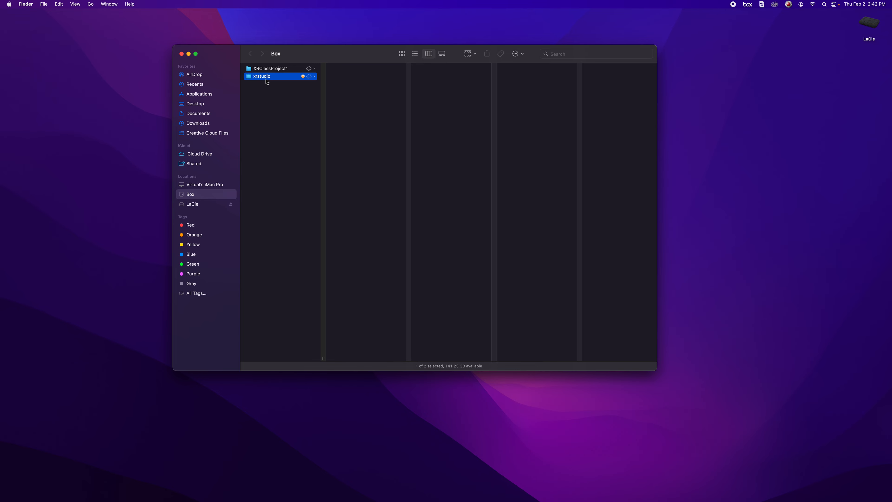
drag(410, 360, 530, 327)
click(411, 106)
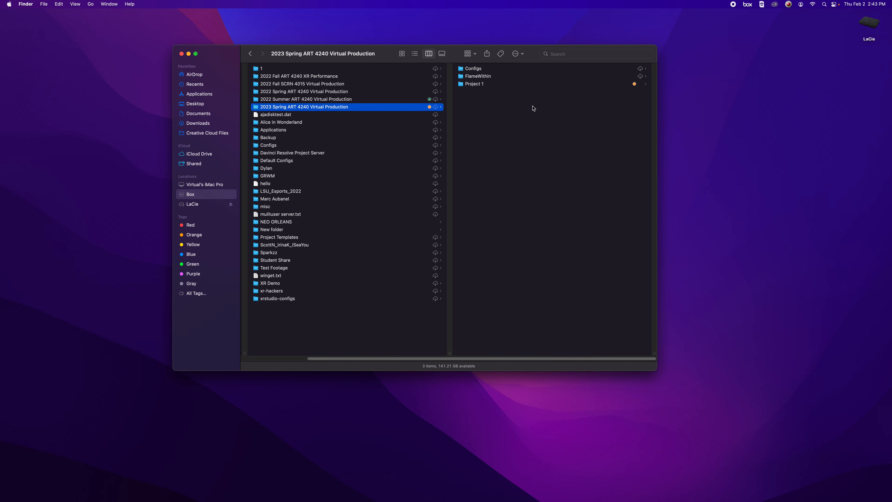
click(495, 84)
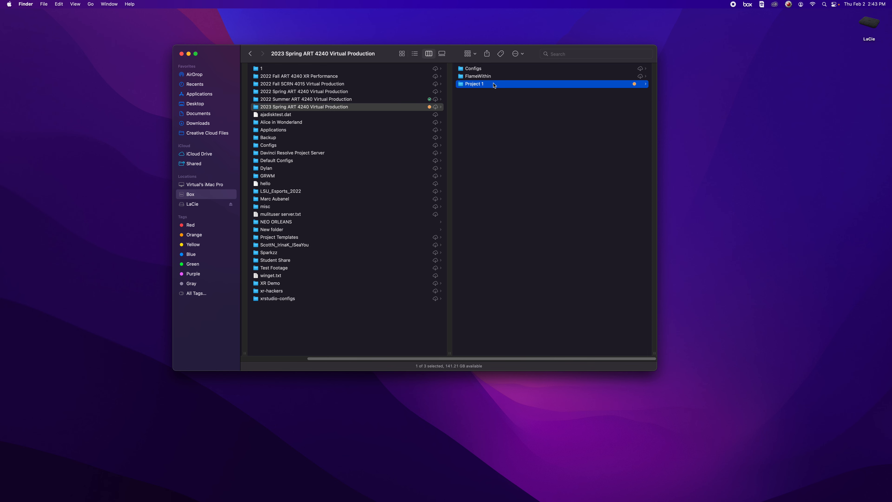
click(511, 85)
Step: View Group 3's collaborators on the Box website, bring up its Share dialog for inviting people, and return to Finder
right_click(349, 85)
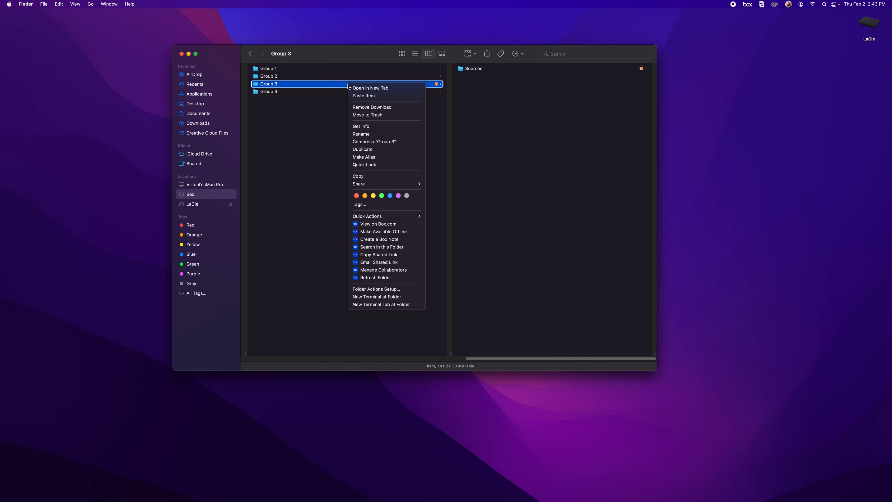
click(379, 270)
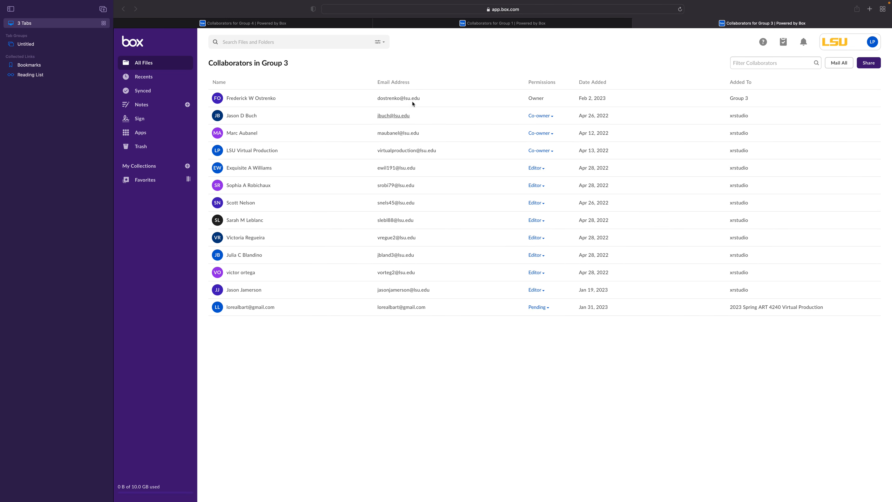
click(870, 63)
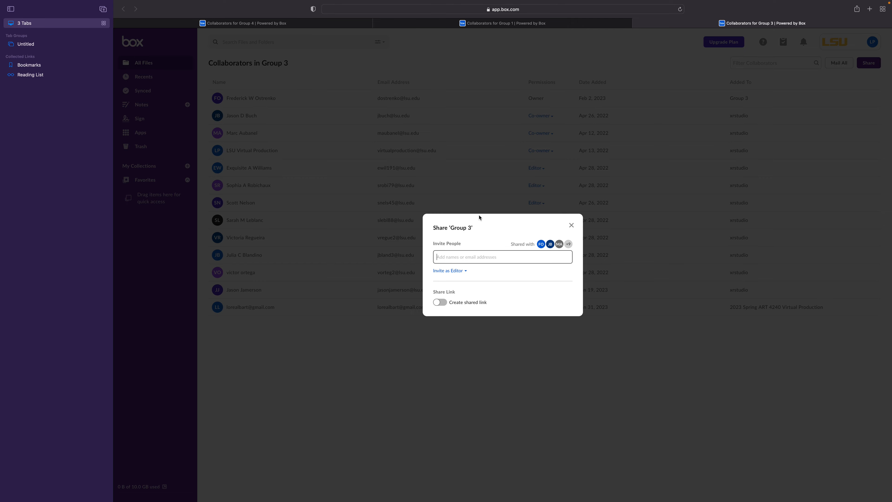
key(ctrl+Left)
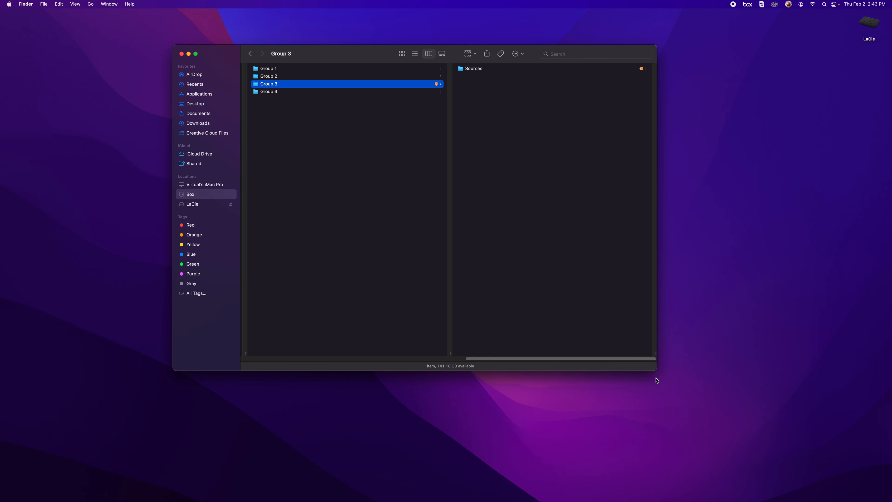
Step: Enlarge the Finder window and make the Group 3 folder in Project 1 available offline
drag(656, 370, 750, 438)
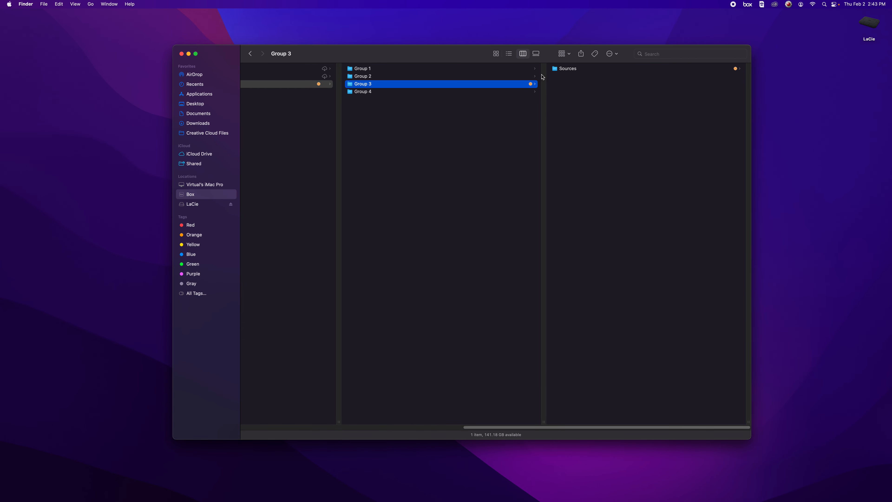
drag(499, 427, 477, 427)
right_click(408, 86)
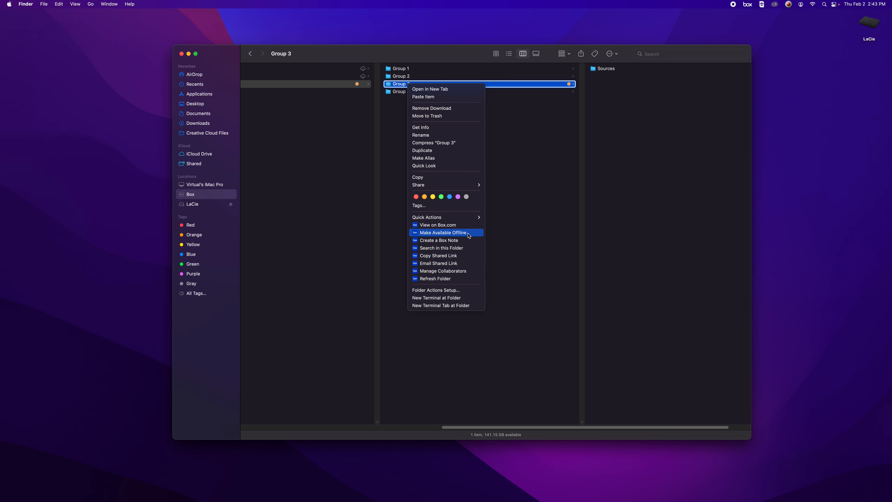
click(469, 235)
click(460, 190)
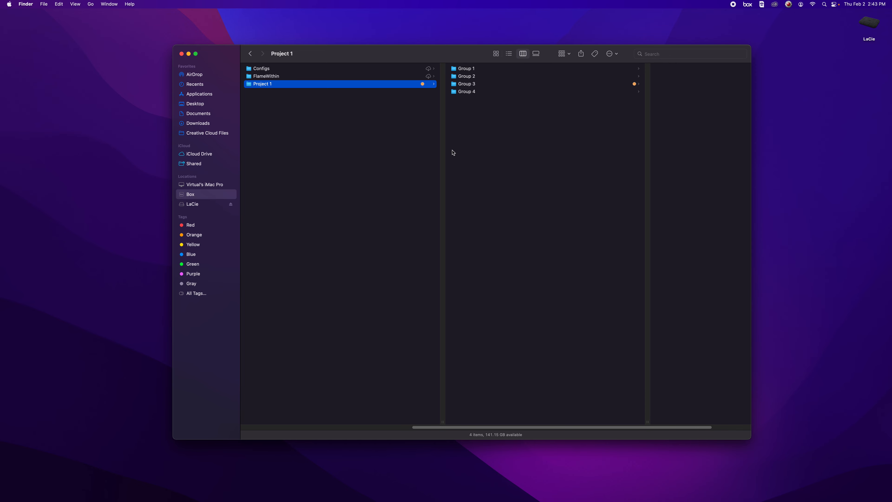
Step: Switch the Group 3 folder back to being available online only
right_click(479, 85)
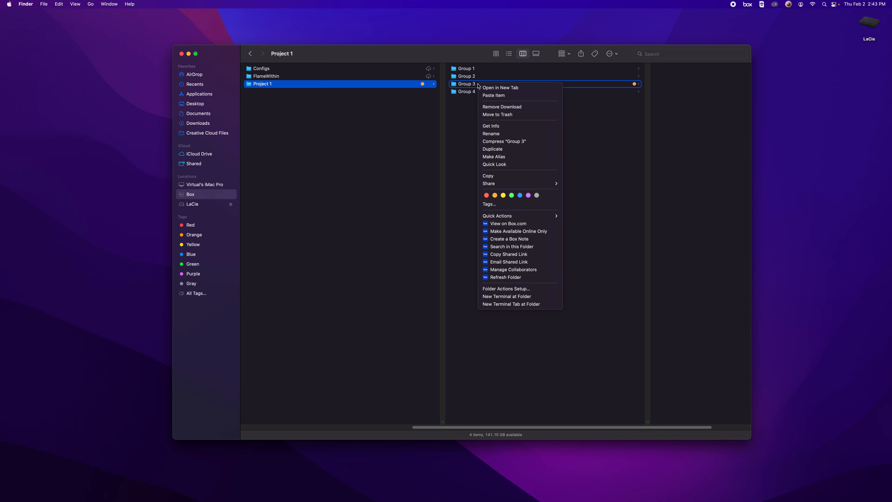
click(506, 232)
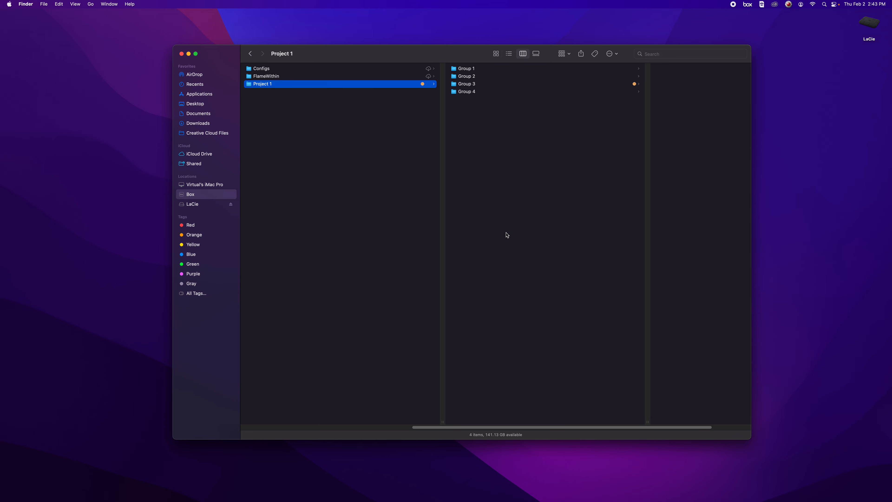